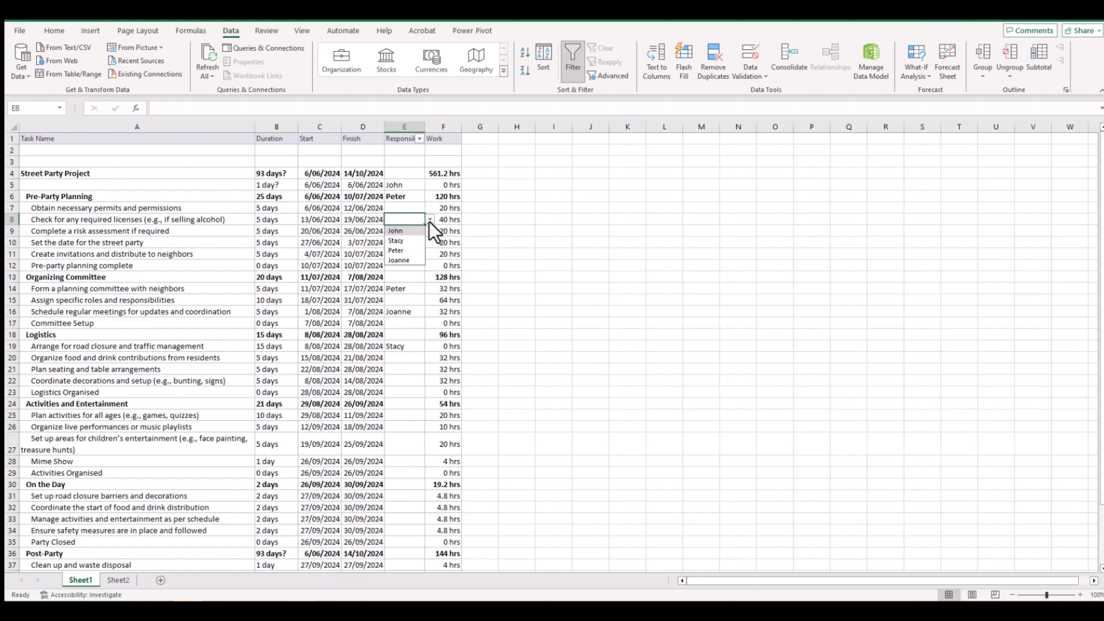
# Step: Assign the third person in the Responsible list to the license-check task in row 8
pyautogui.click(402, 251)
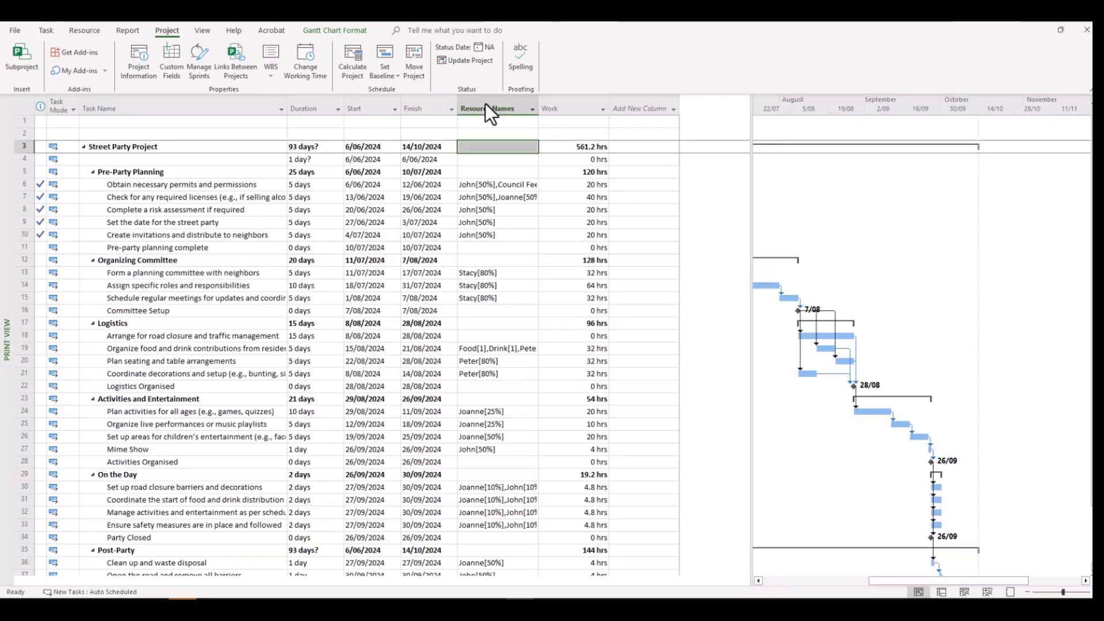
# Step: Switch to the Microsoft Project plan and filter Resource Names to only the person listed directly after Food
pyautogui.click(508, 104)
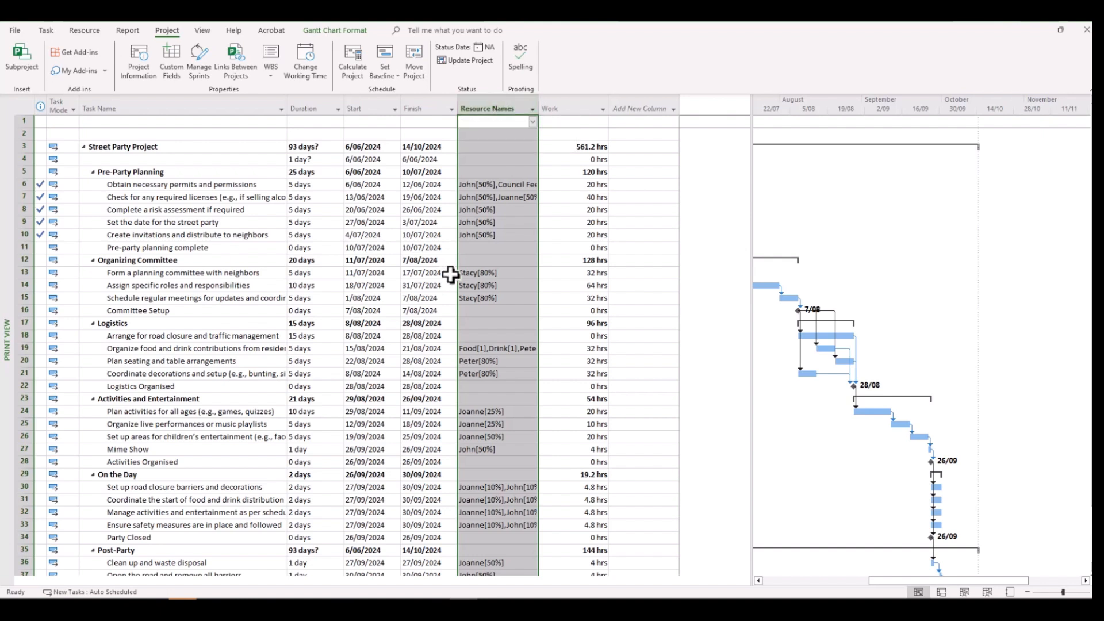
pyautogui.click(408, 296)
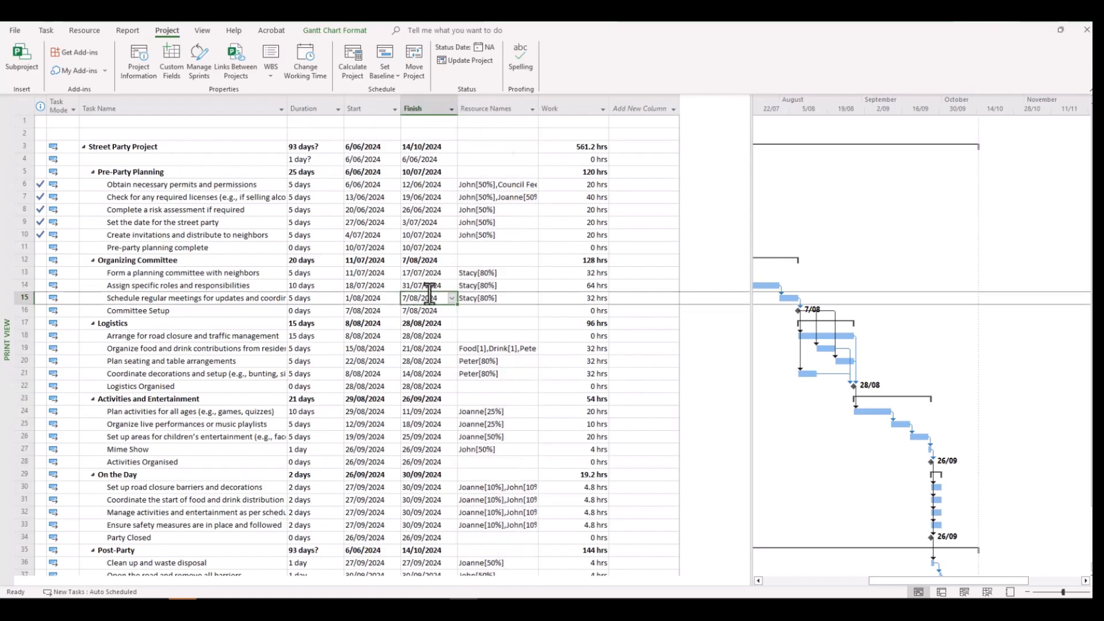
pyautogui.click(531, 109)
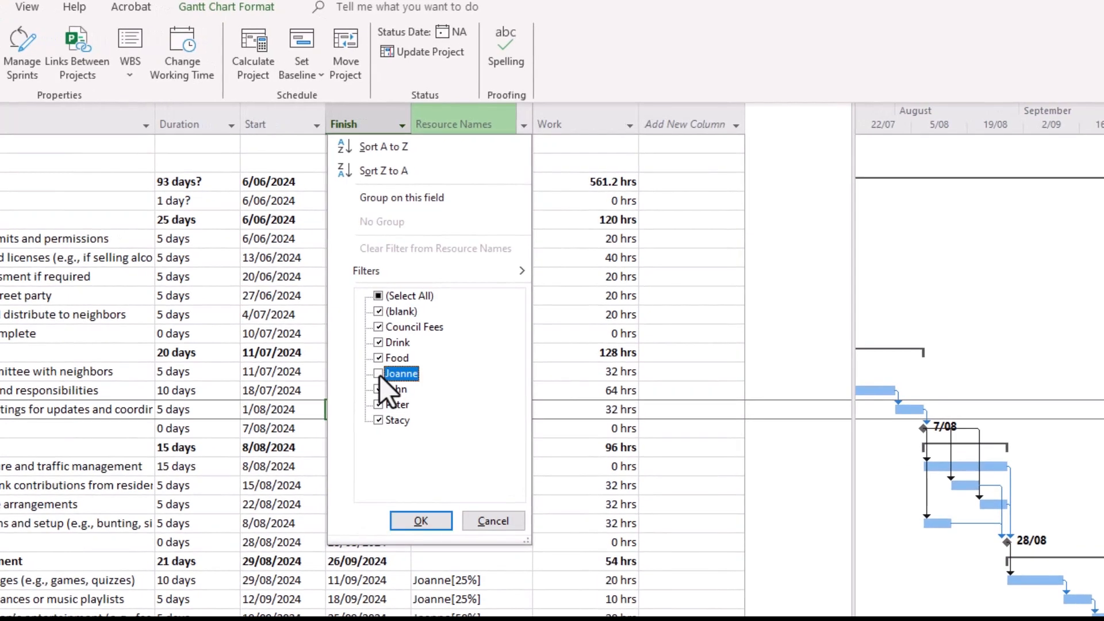
pyautogui.click(381, 295)
pyautogui.click(379, 373)
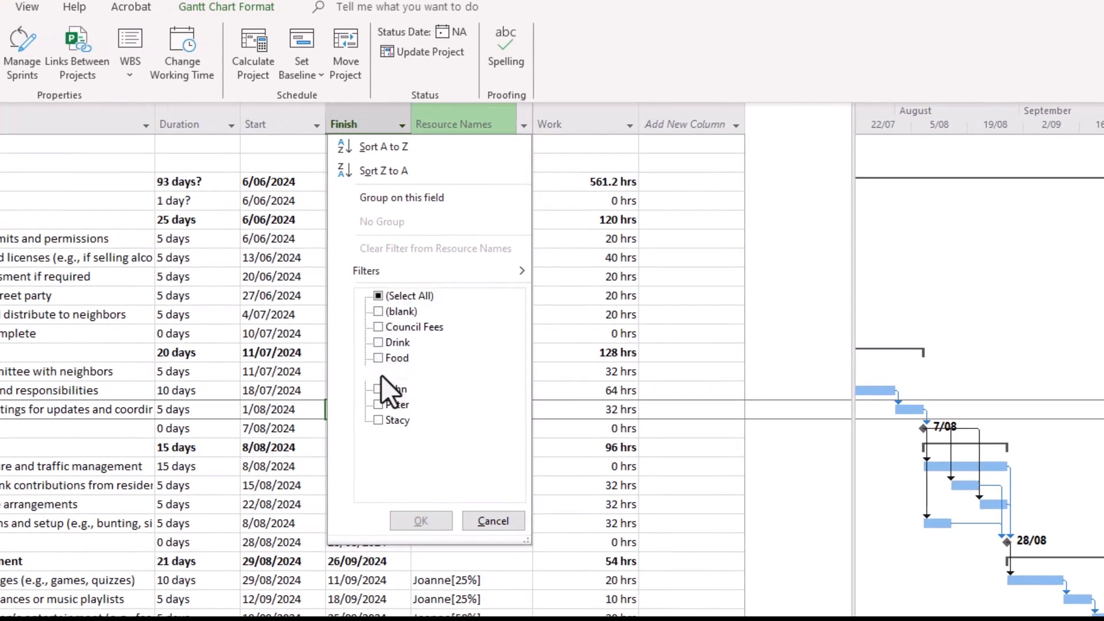
pyautogui.click(416, 521)
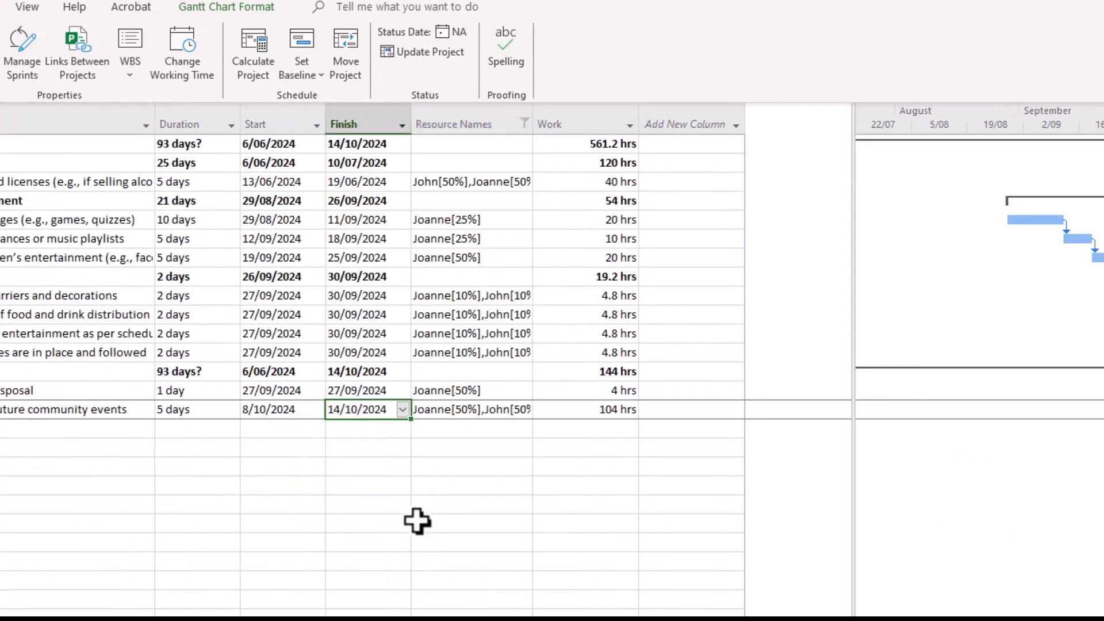
# Step: Widen the Resource Names column and examine the assignments of the license-check and On the Day tasks
pyautogui.click(543, 124)
pyautogui.moveTo(534, 124); pyautogui.dragTo(636, 124)
pyautogui.click(478, 182)
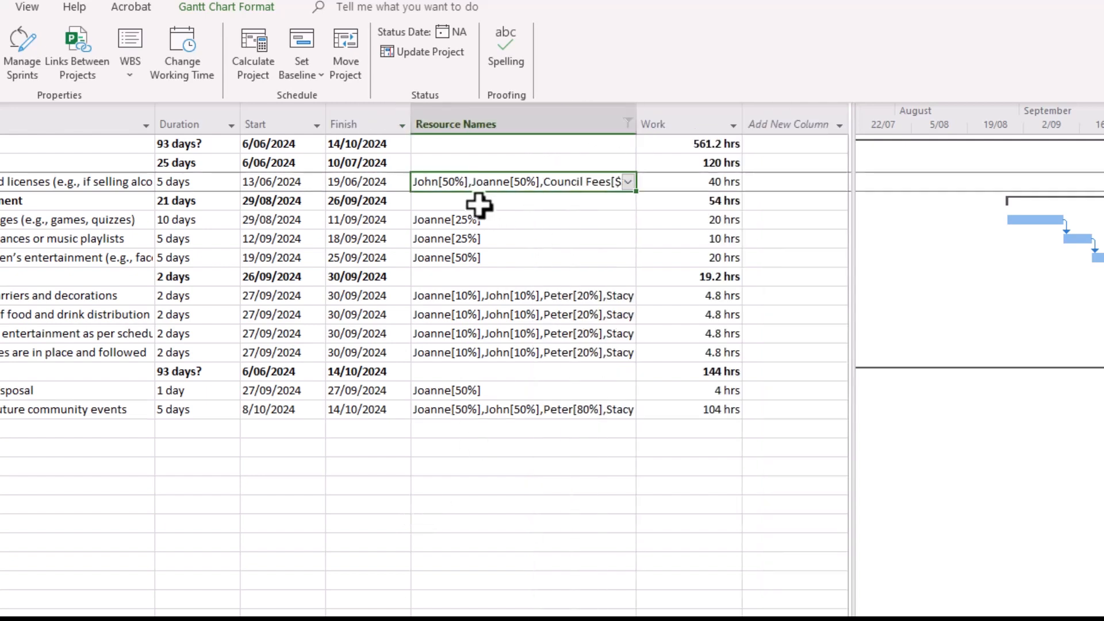
pyautogui.click(488, 298)
pyautogui.click(489, 316)
pyautogui.click(490, 333)
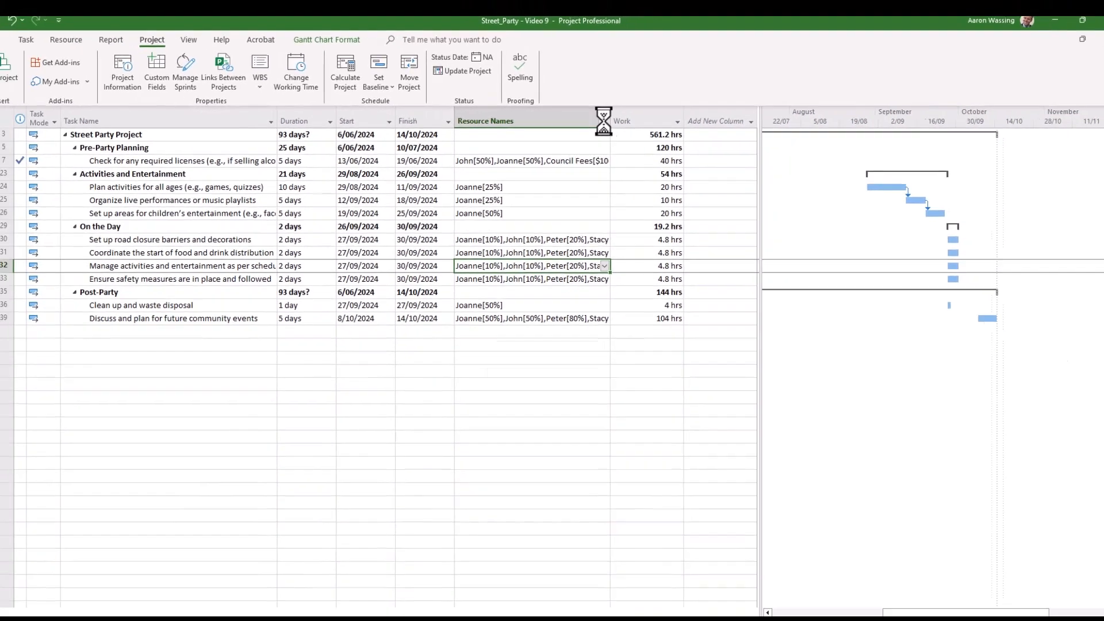
# Step: Remove the Resource Names filter so that all tasks are listed
pyautogui.click(624, 124)
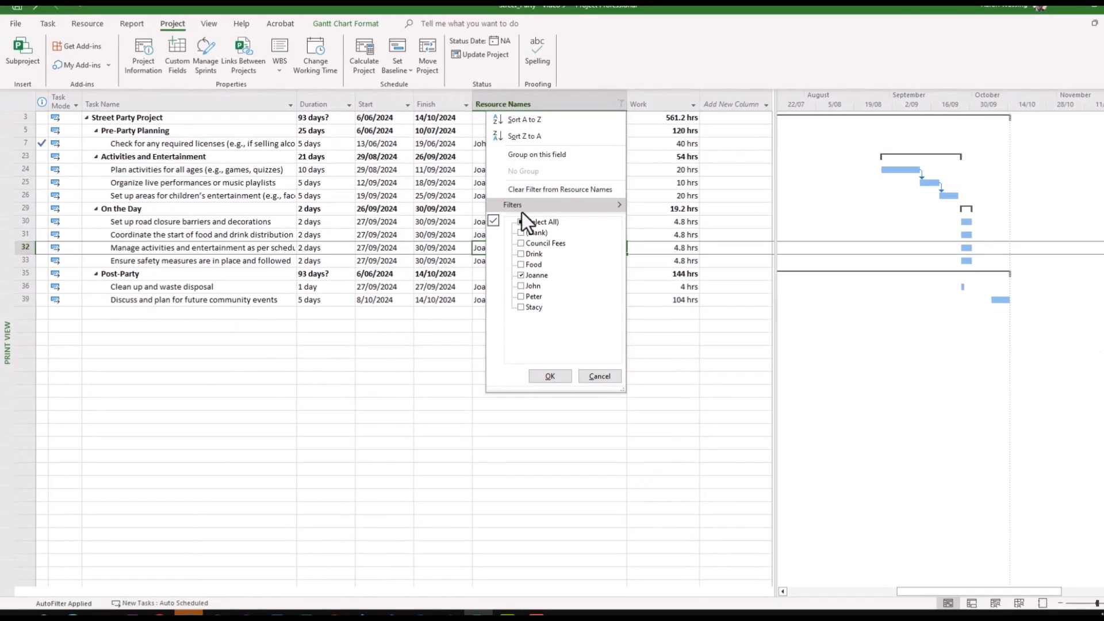
pyautogui.click(551, 377)
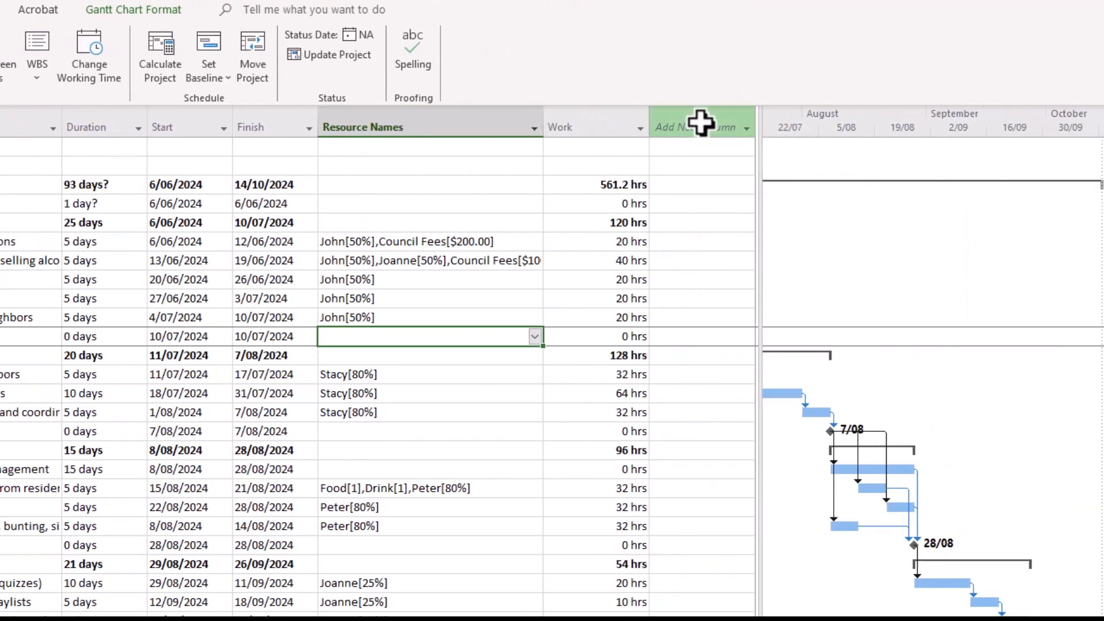
# Step: Rename the custom task text field Text1 as Responsible
pyautogui.rightClick(700, 121)
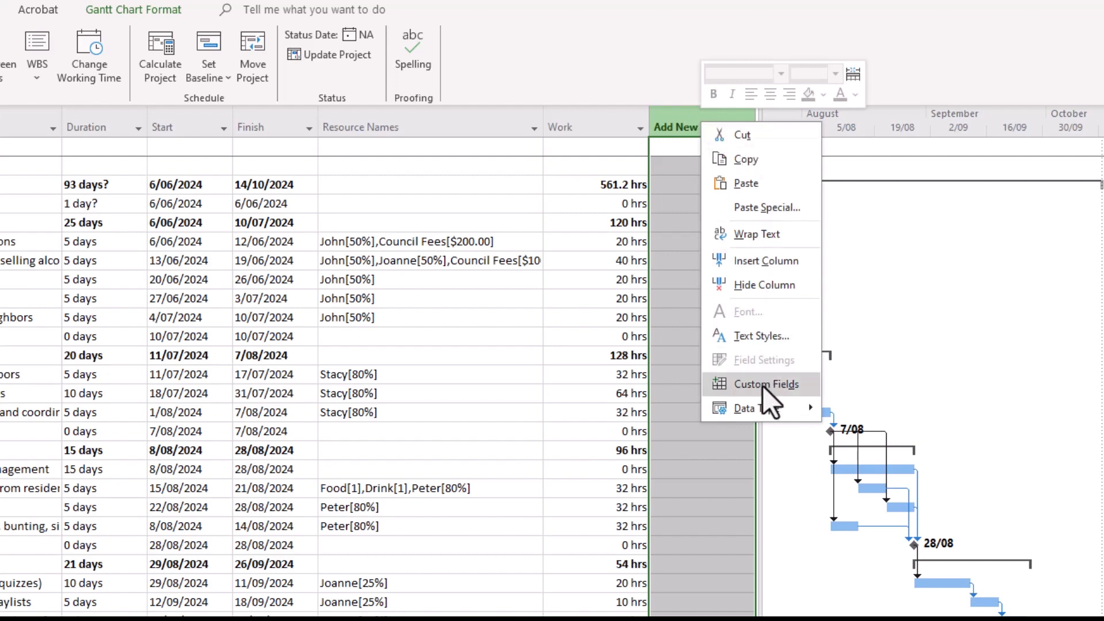
pyautogui.click(763, 385)
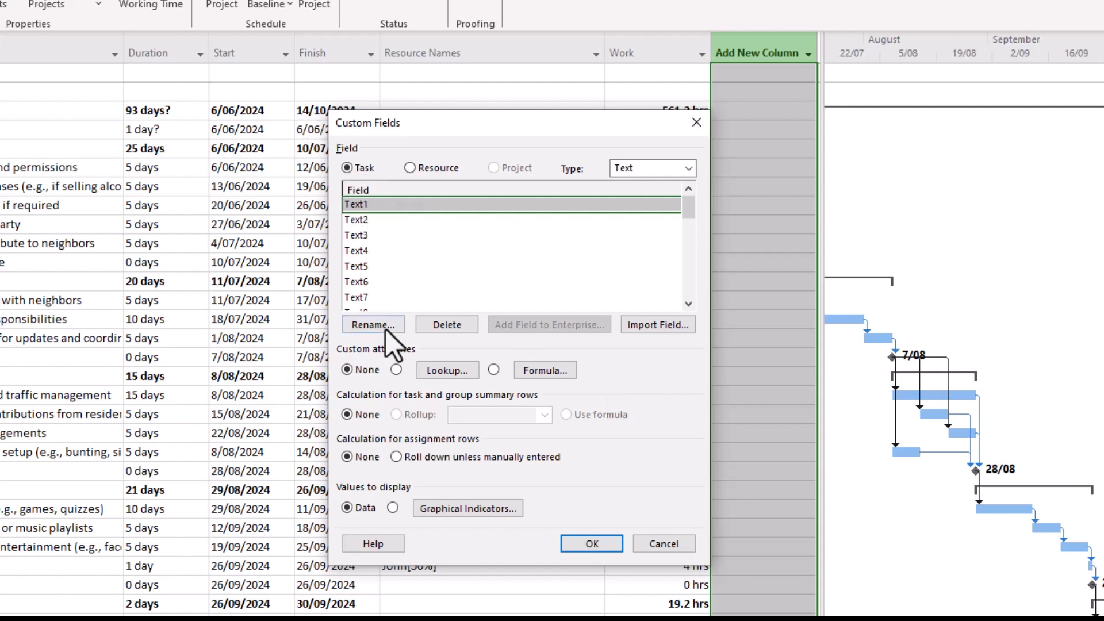
pyautogui.moveTo(689, 210)
pyautogui.mouseDown()
pyautogui.moveTo(688, 302)
pyautogui.moveTo(688, 205)
pyautogui.mouseUp()
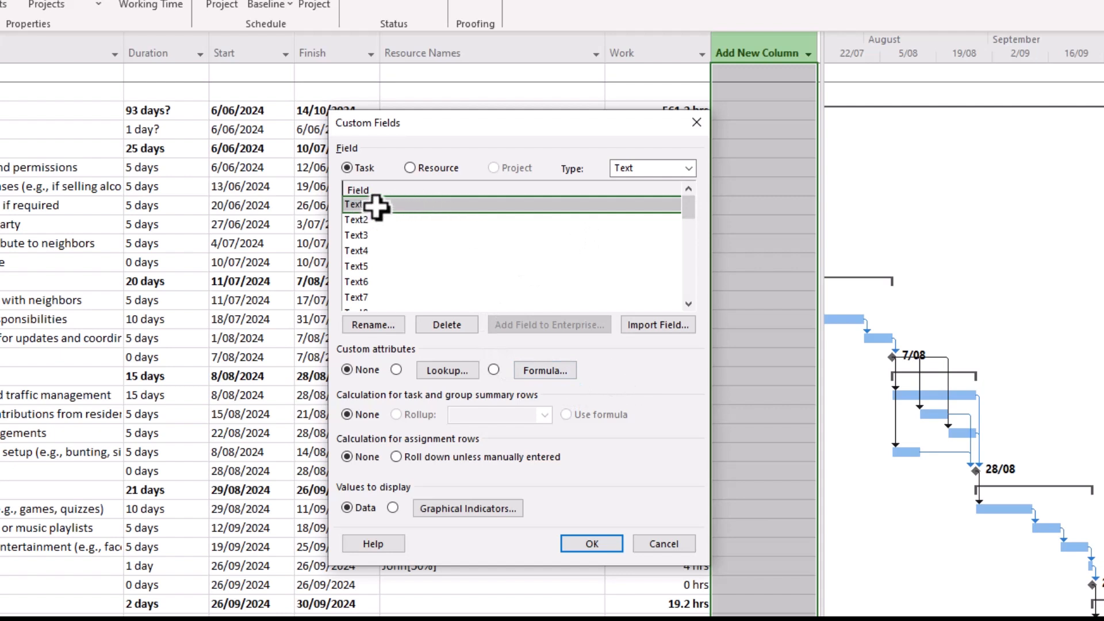
pyautogui.click(378, 326)
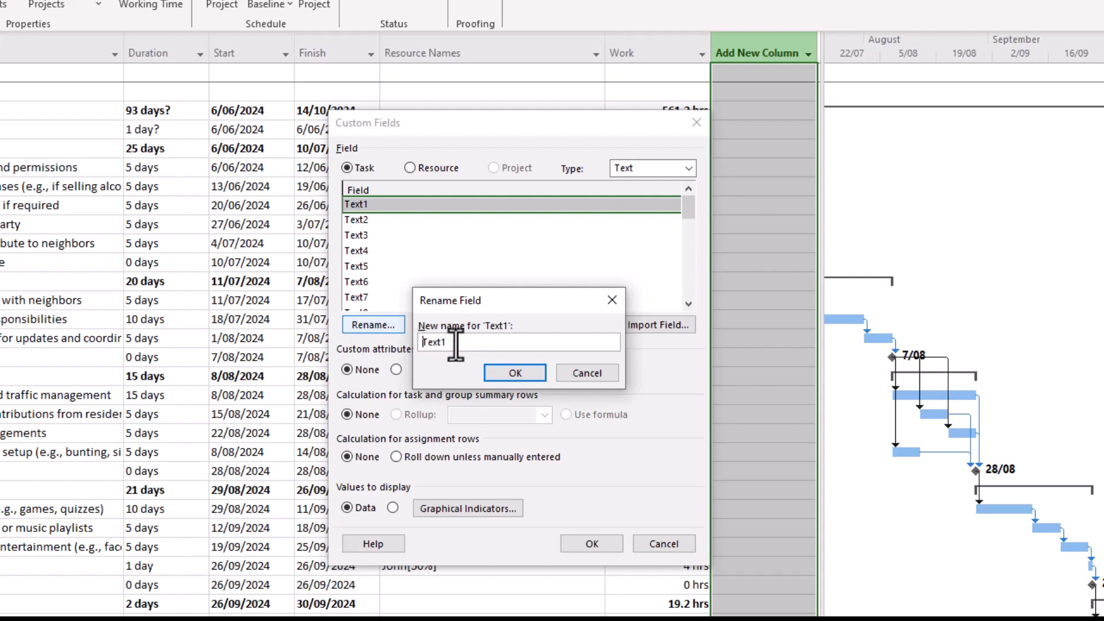
pyautogui.write('Responsible')
pyautogui.click(515, 373)
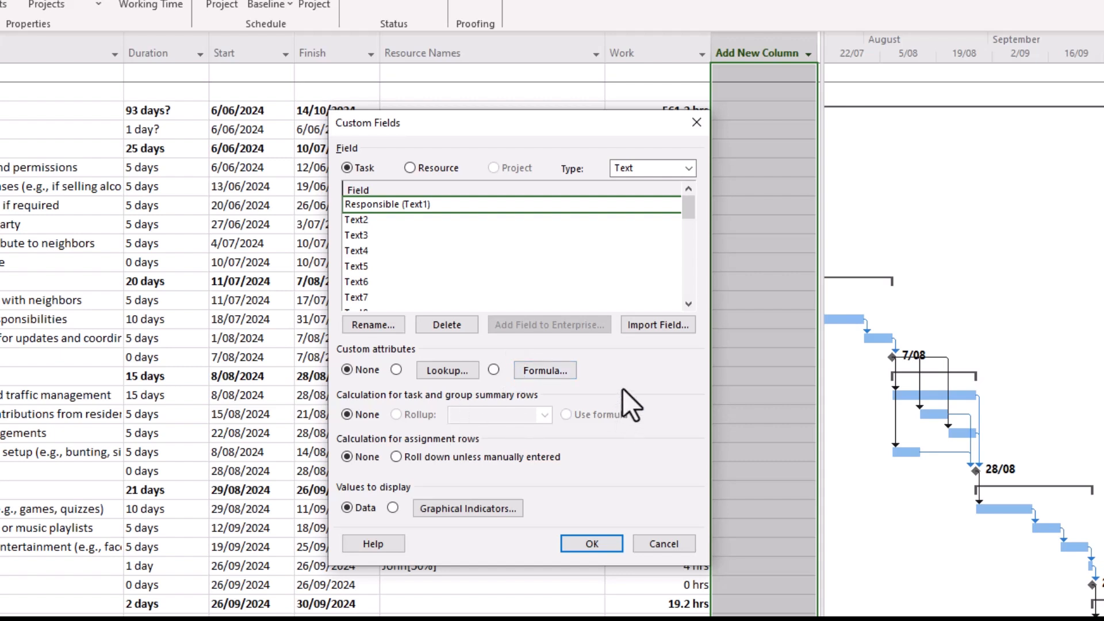
# Step: Give the Responsible field a lookup table with the four team members' first names and accept the custom field
pyautogui.click(396, 370)
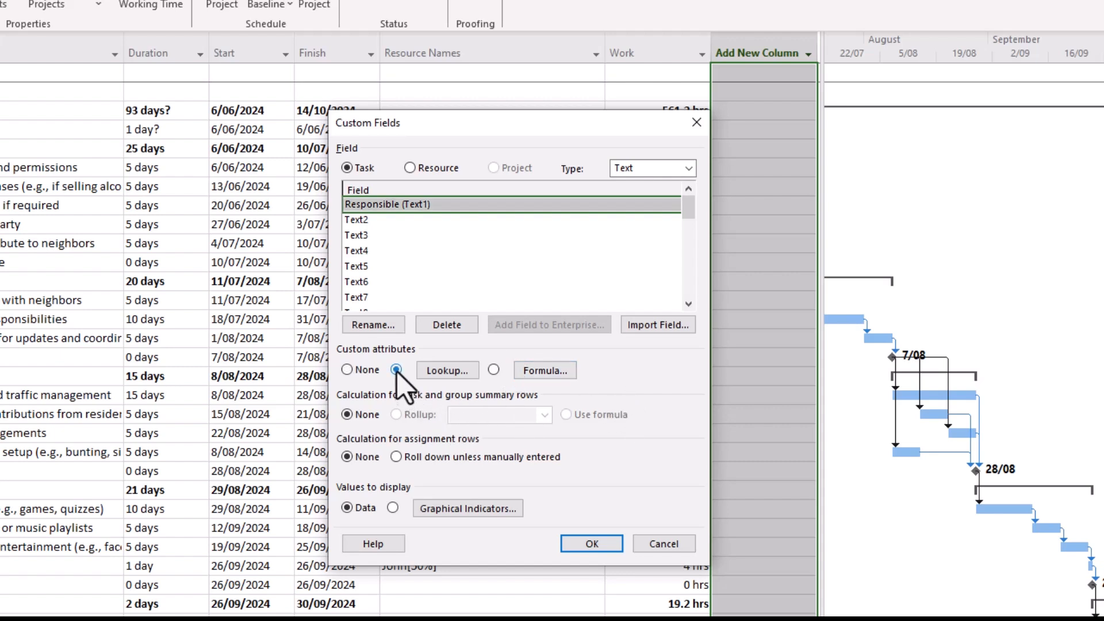
pyautogui.click(450, 375)
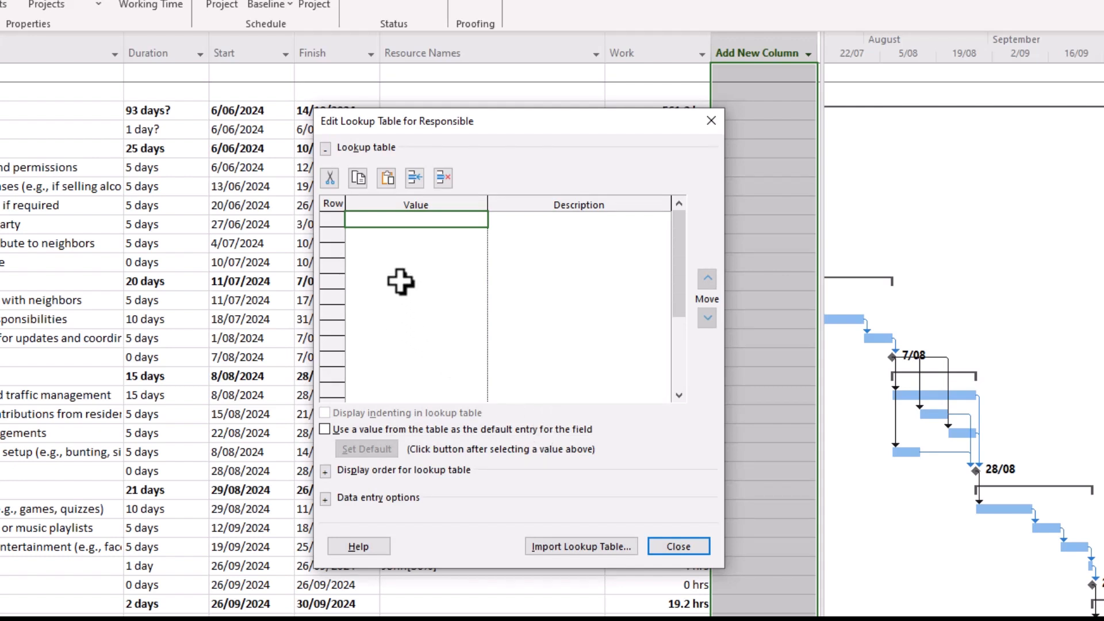
pyautogui.write('John Peter Joanne Stacy')
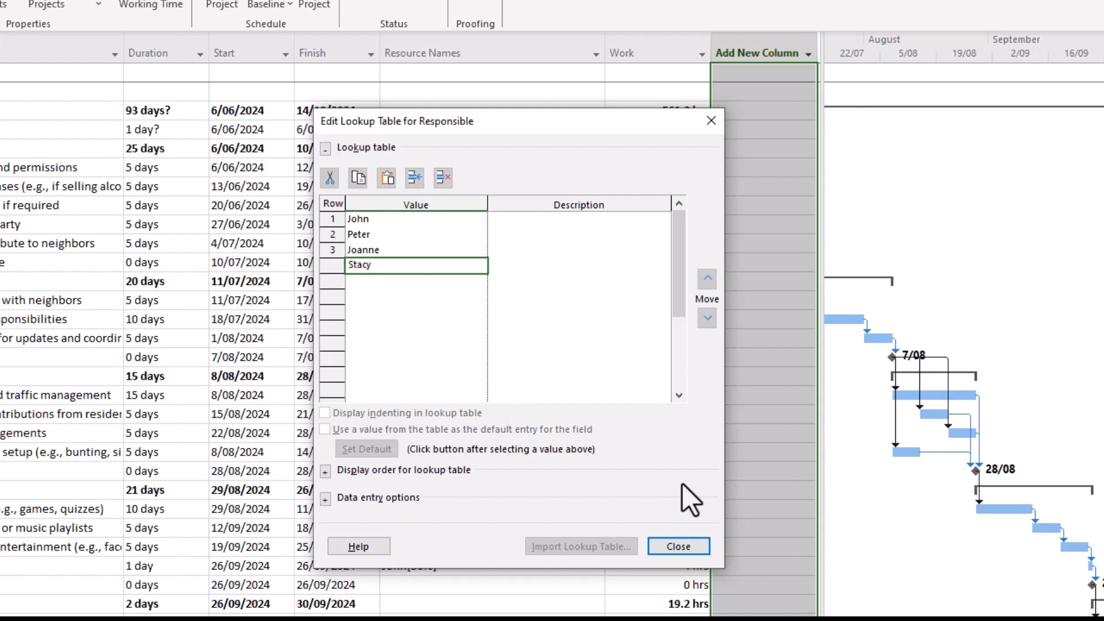
pyautogui.click(687, 547)
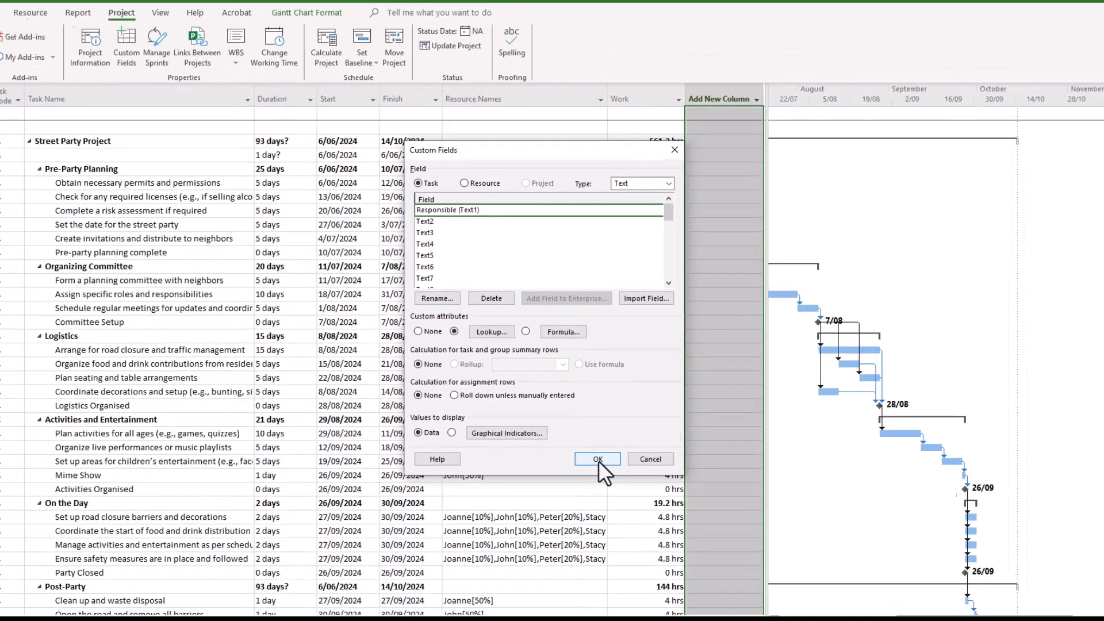
pyautogui.click(593, 545)
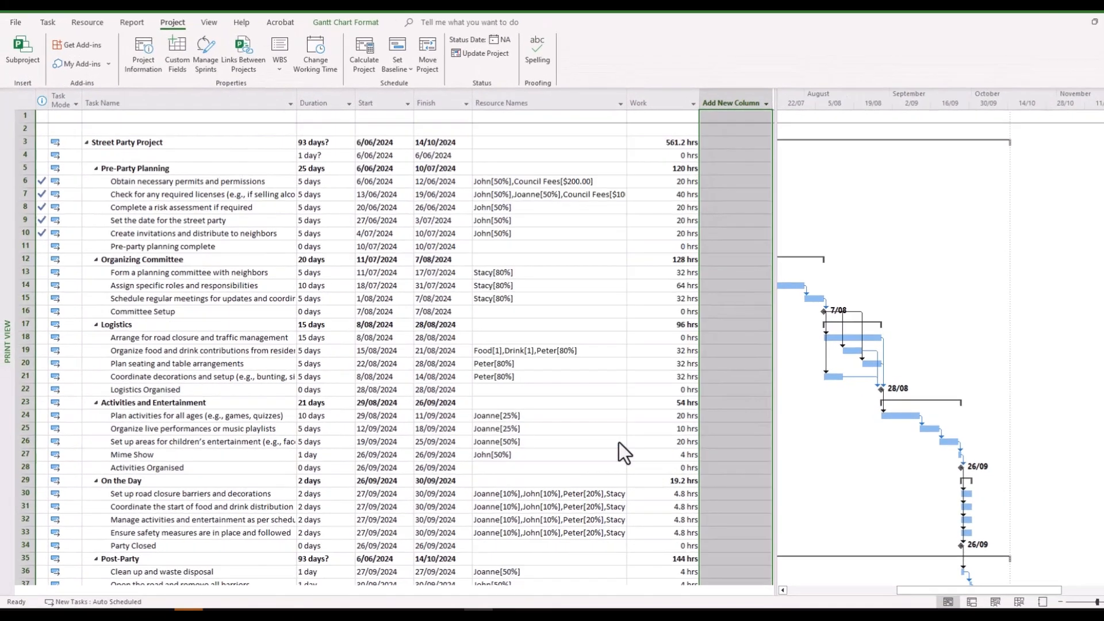
# Step: Widen the task table area and add the Responsible (Text1) field as a new column after Work
pyautogui.moveTo(777, 364); pyautogui.dragTo(812, 365)
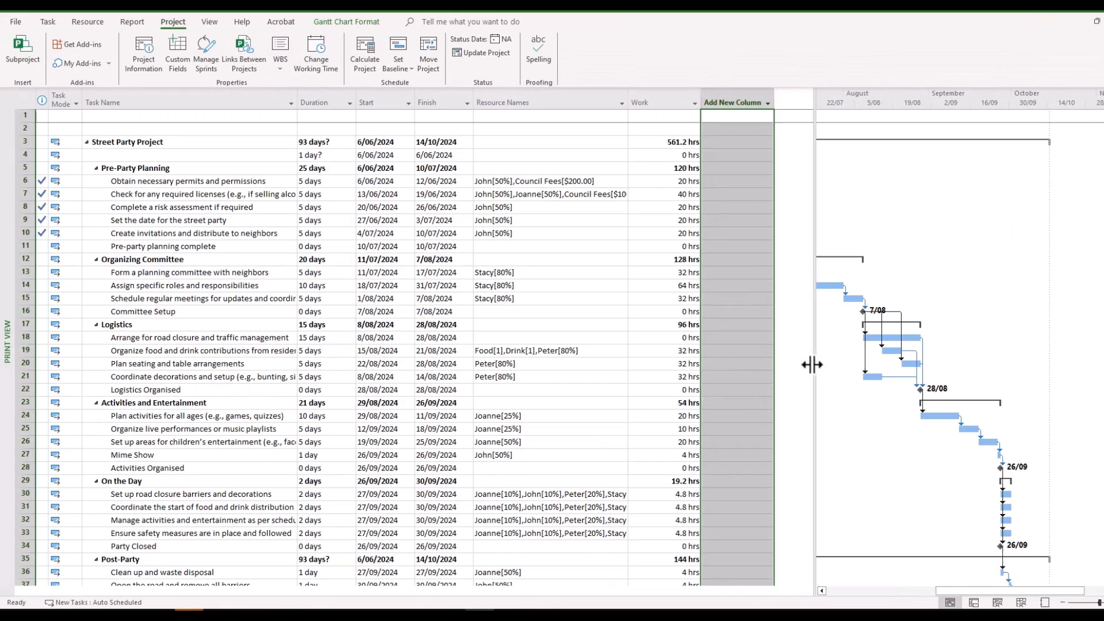
pyautogui.click(768, 104)
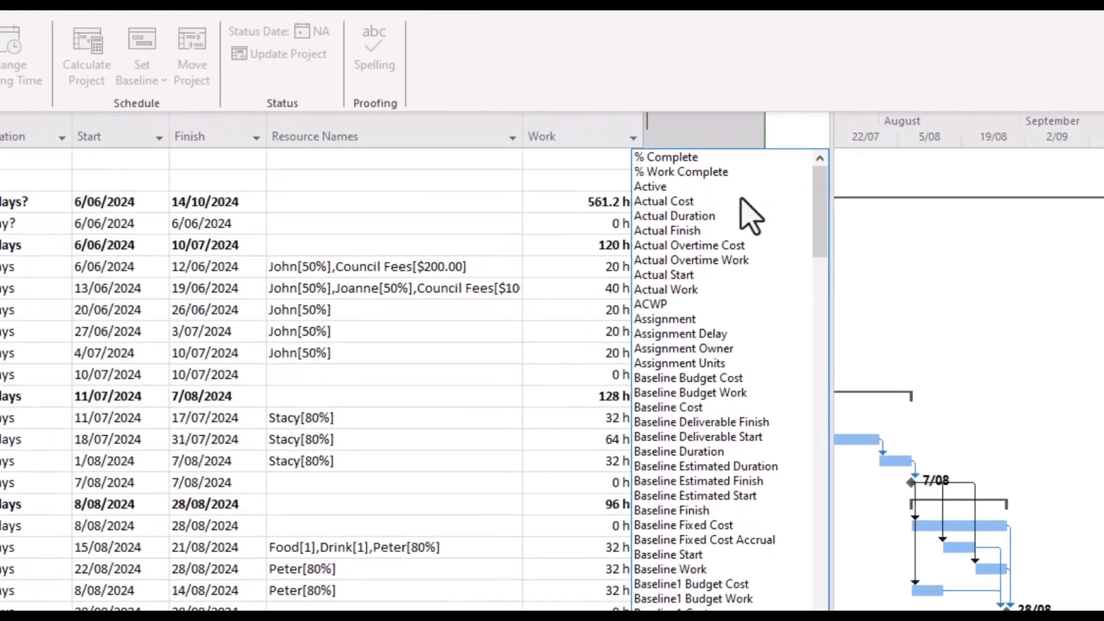
pyautogui.write('resource Group')
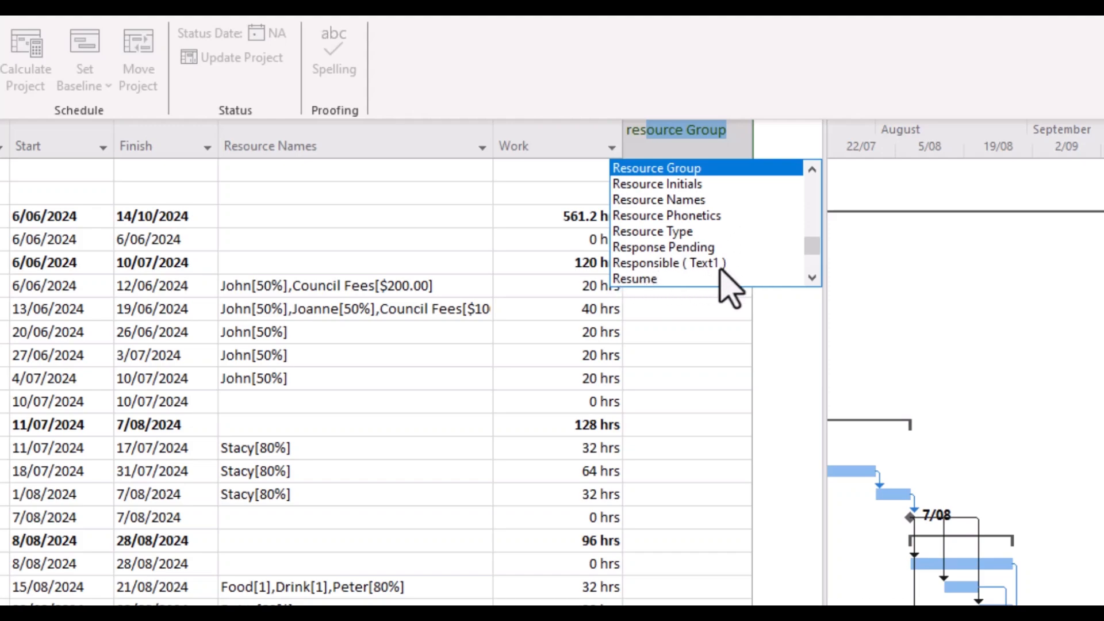
pyautogui.click(667, 265)
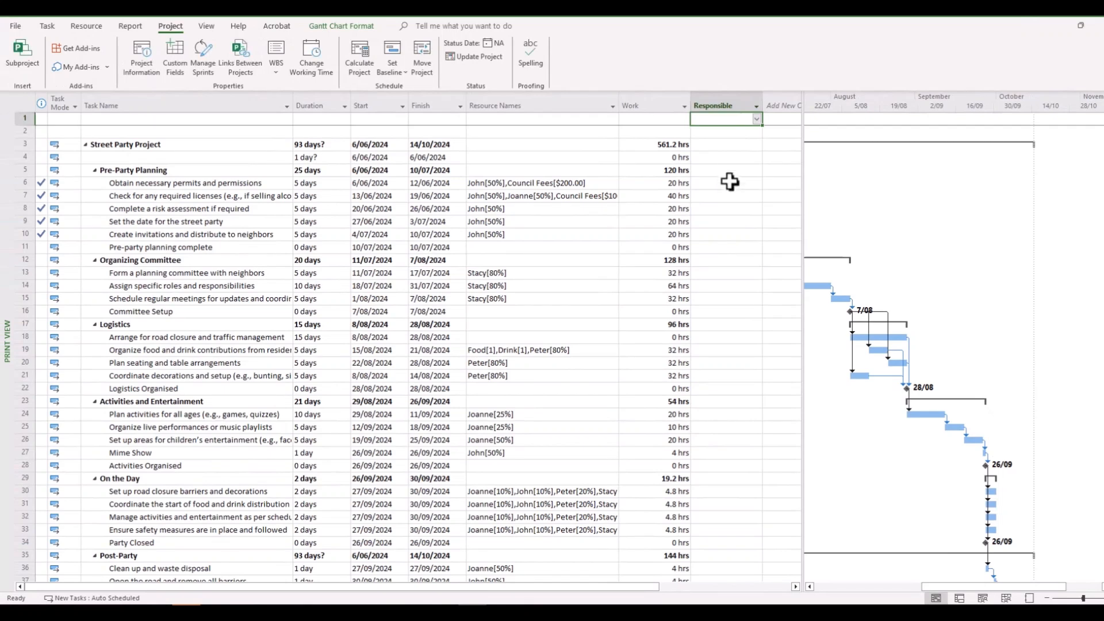
# Step: Assign the first lookup person to the permits task in row 6 and the second to the planning committee task in row 13
pyautogui.click(730, 184)
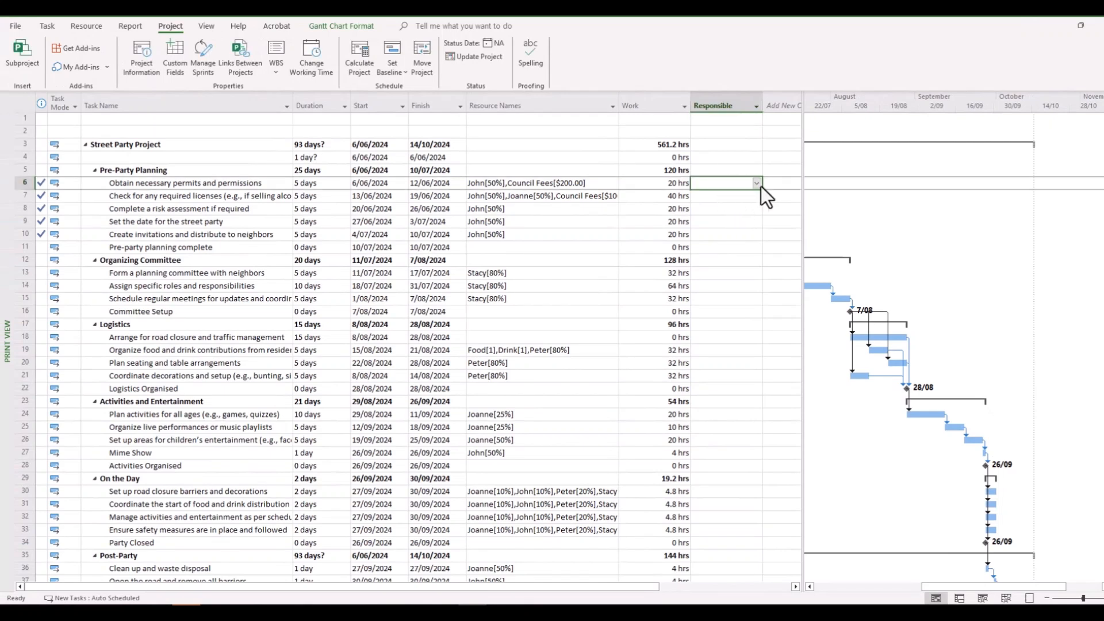
pyautogui.click(757, 184)
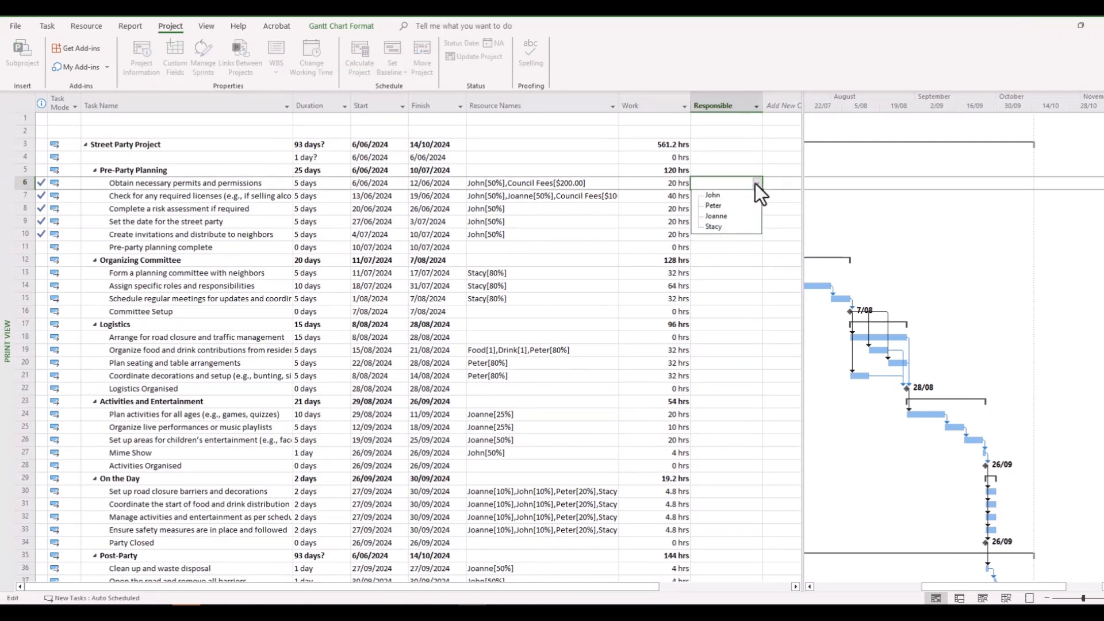
pyautogui.click(713, 195)
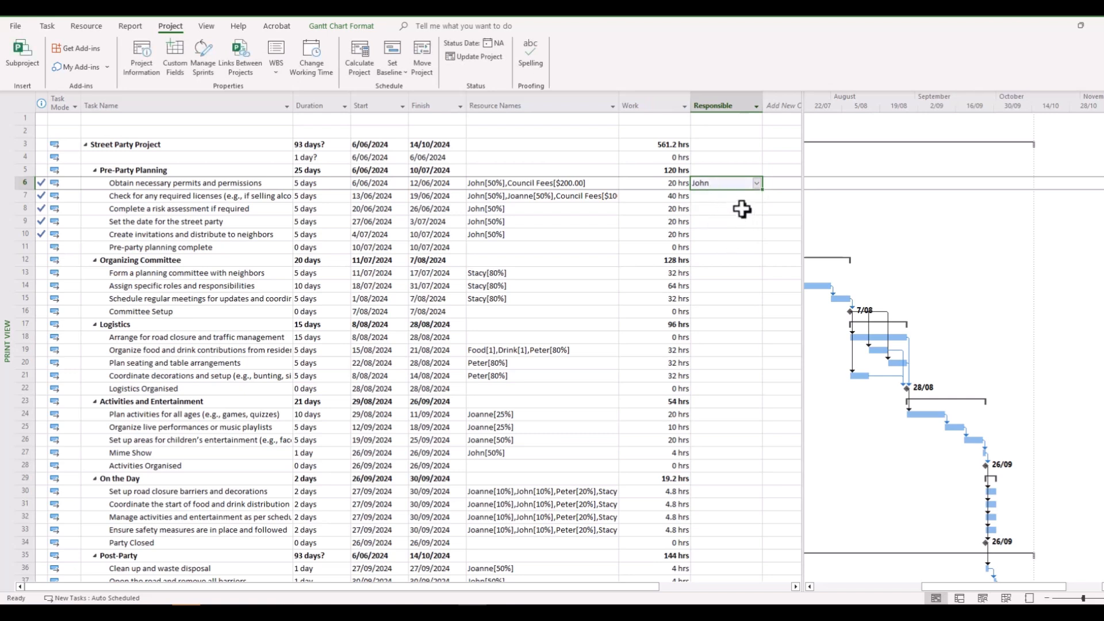
pyautogui.click(759, 274)
pyautogui.click(757, 274)
pyautogui.click(720, 298)
pyautogui.click(736, 316)
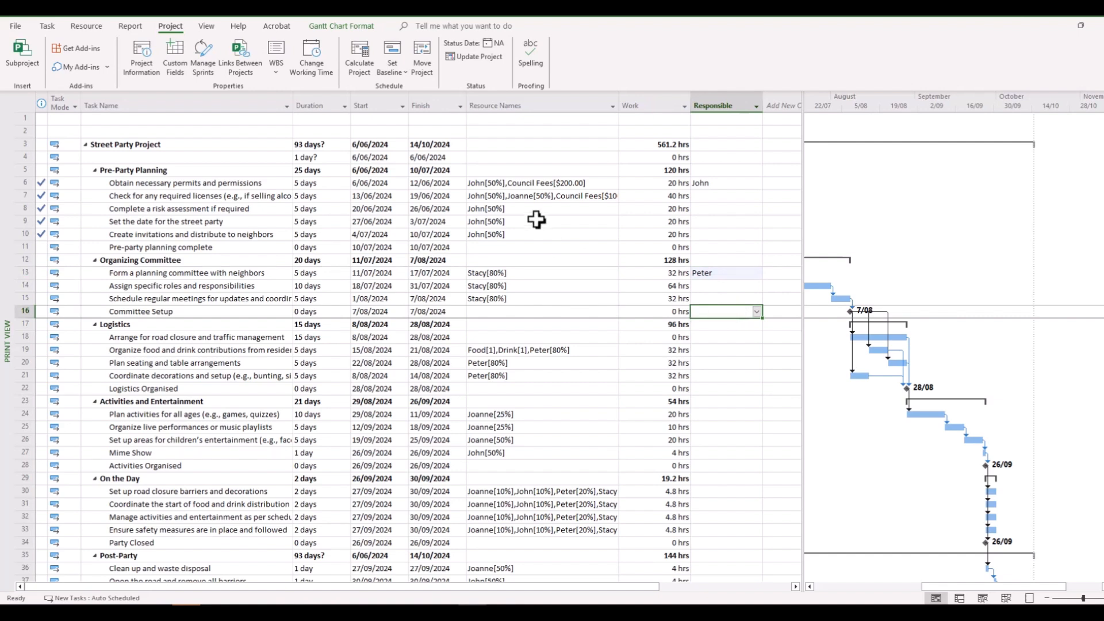
# Step: Fill the Responsible value of row 6 across the whole Pre-Party Planning phase, from its summary row 5 through row 11
pyautogui.moveTo(482, 184); pyautogui.dragTo(493, 234)
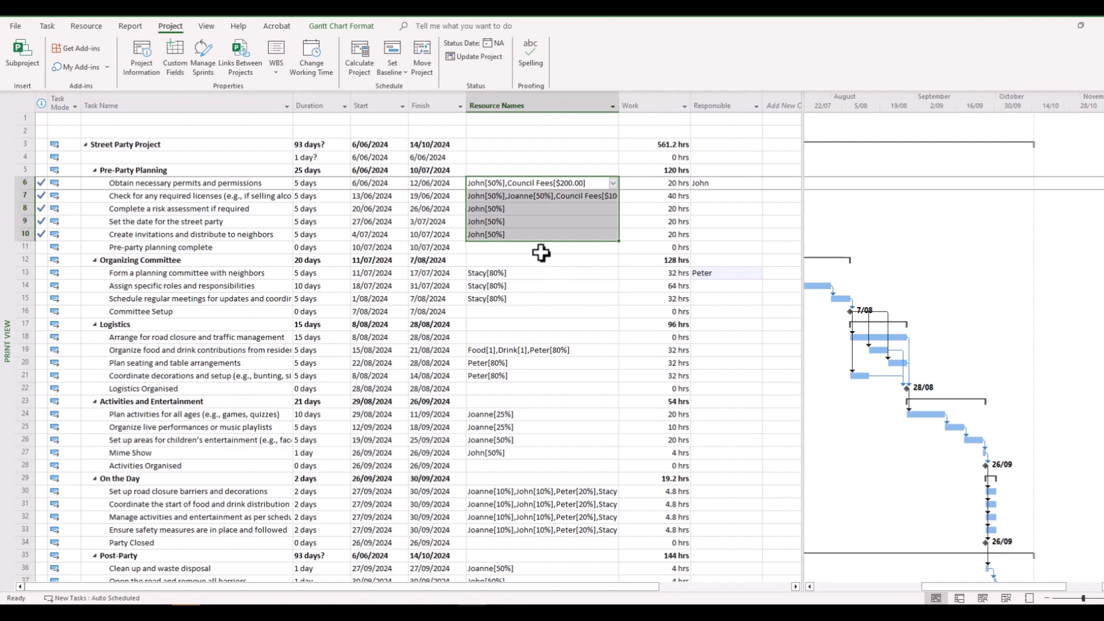
pyautogui.click(739, 183)
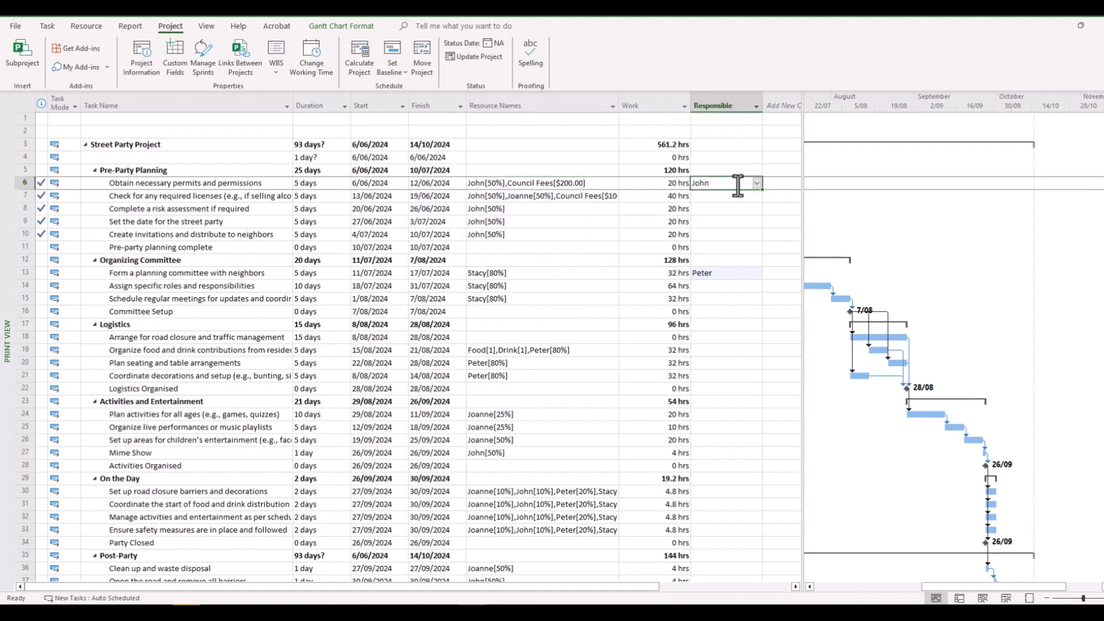
pyautogui.moveTo(760, 171); pyautogui.dragTo(759, 168)
pyautogui.click(737, 196)
pyautogui.click(730, 172)
pyautogui.moveTo(762, 177); pyautogui.dragTo(759, 255)
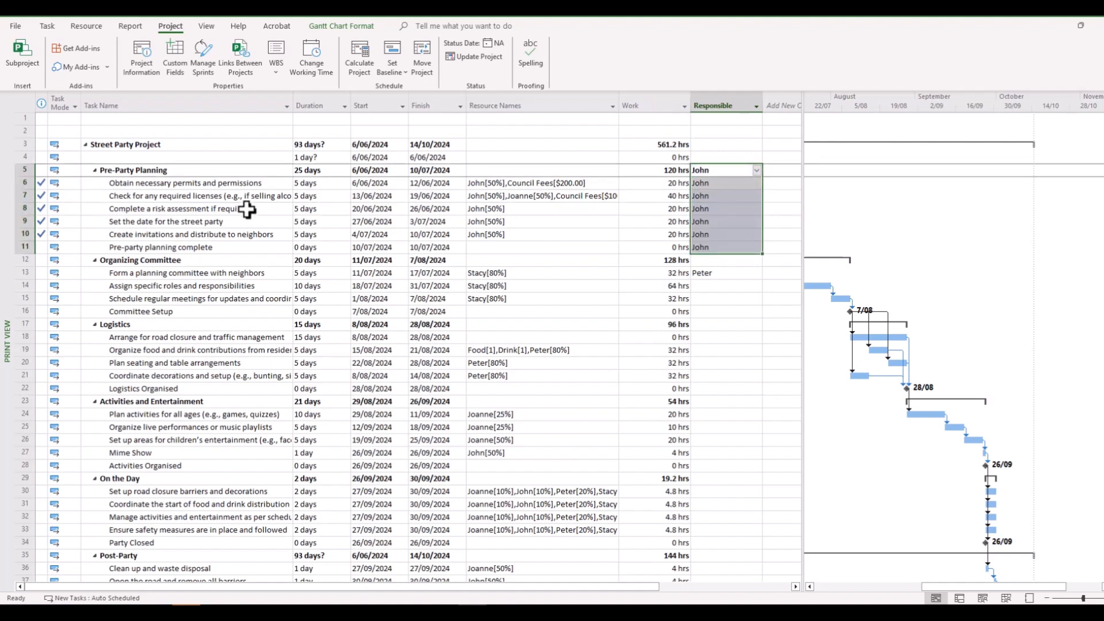
pyautogui.click(183, 169)
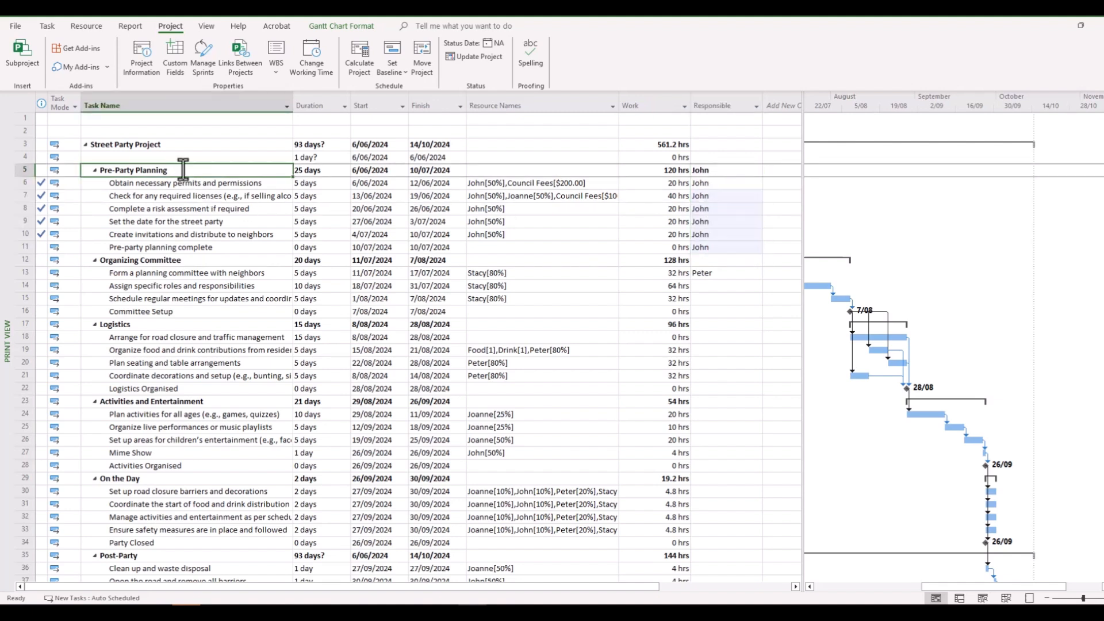
pyautogui.click(714, 249)
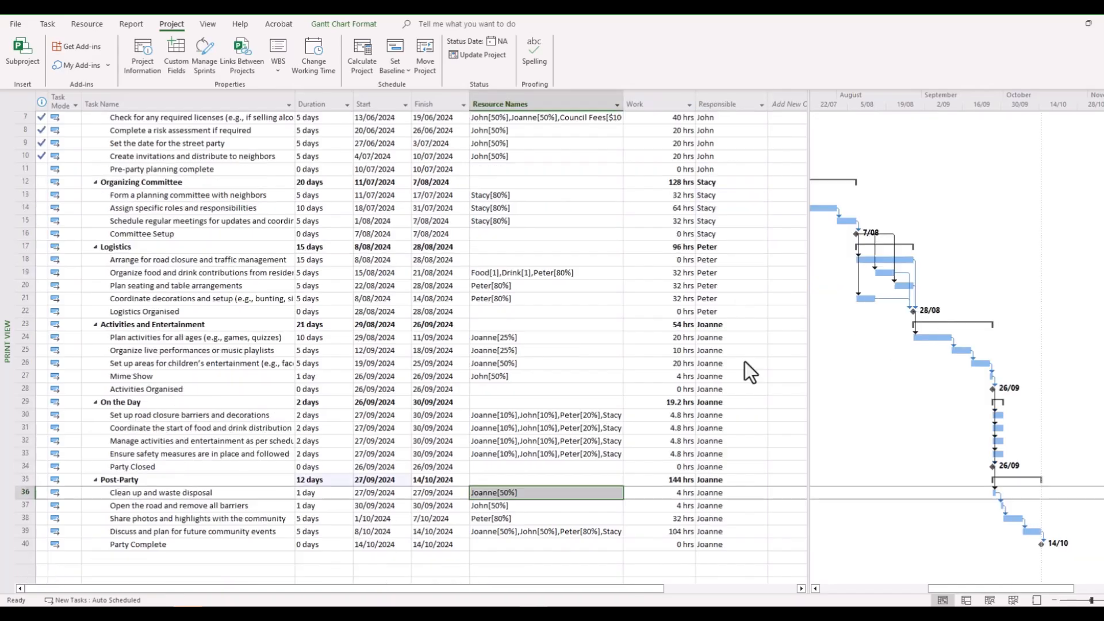
pyautogui.click(724, 166)
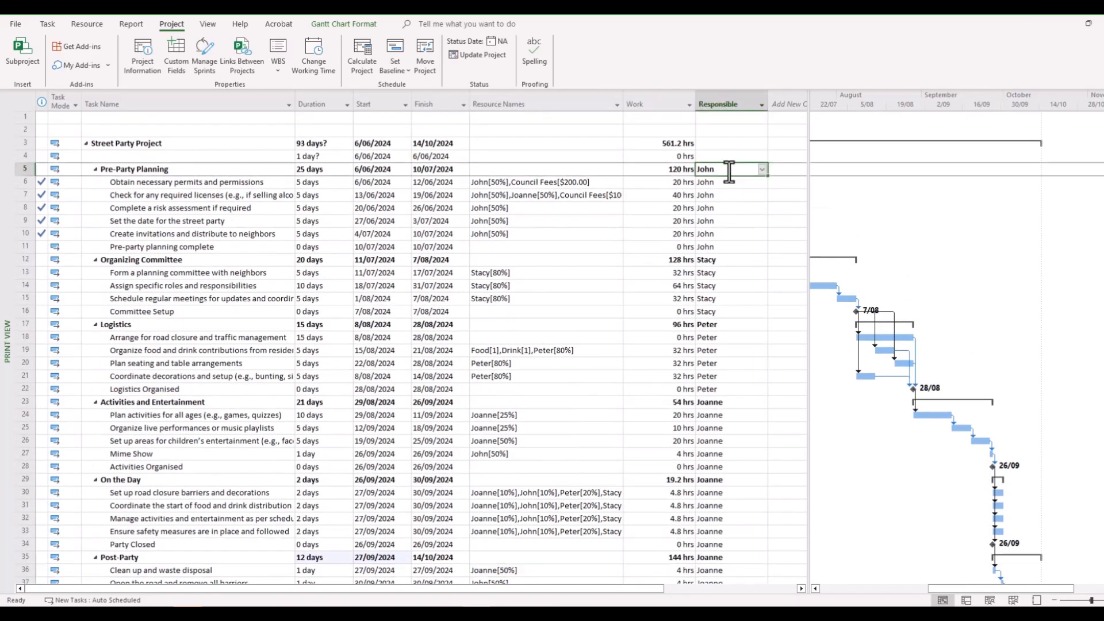
pyautogui.click(600, 234)
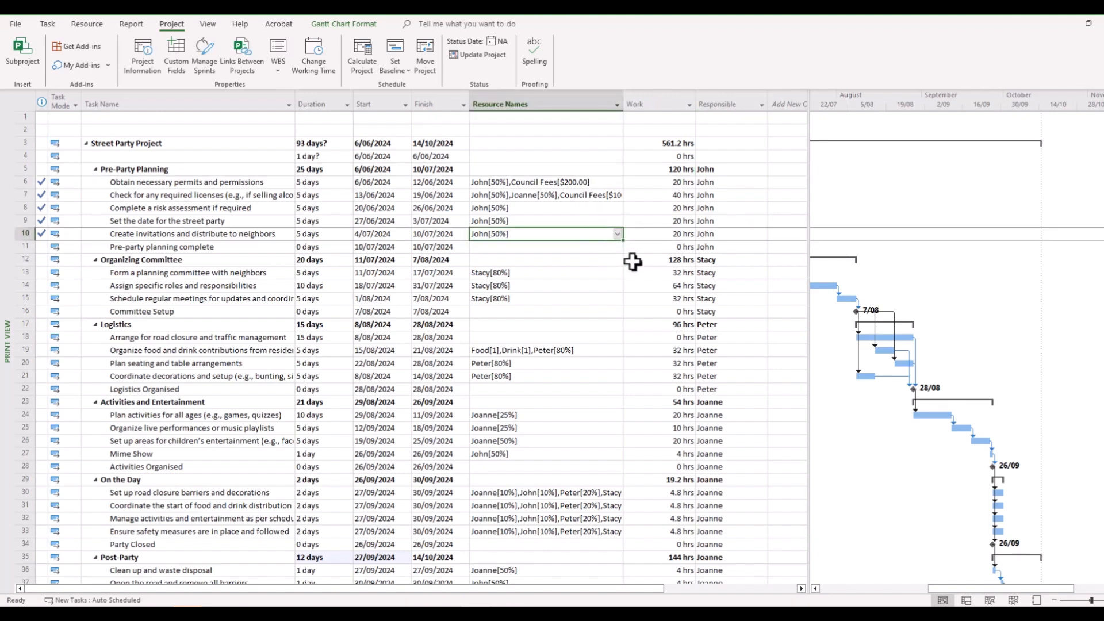
# Step: Select the Task Name through Work columns, switch to the Excel workbook and examine the Resource Names entries of the earlier export
pyautogui.click(757, 237)
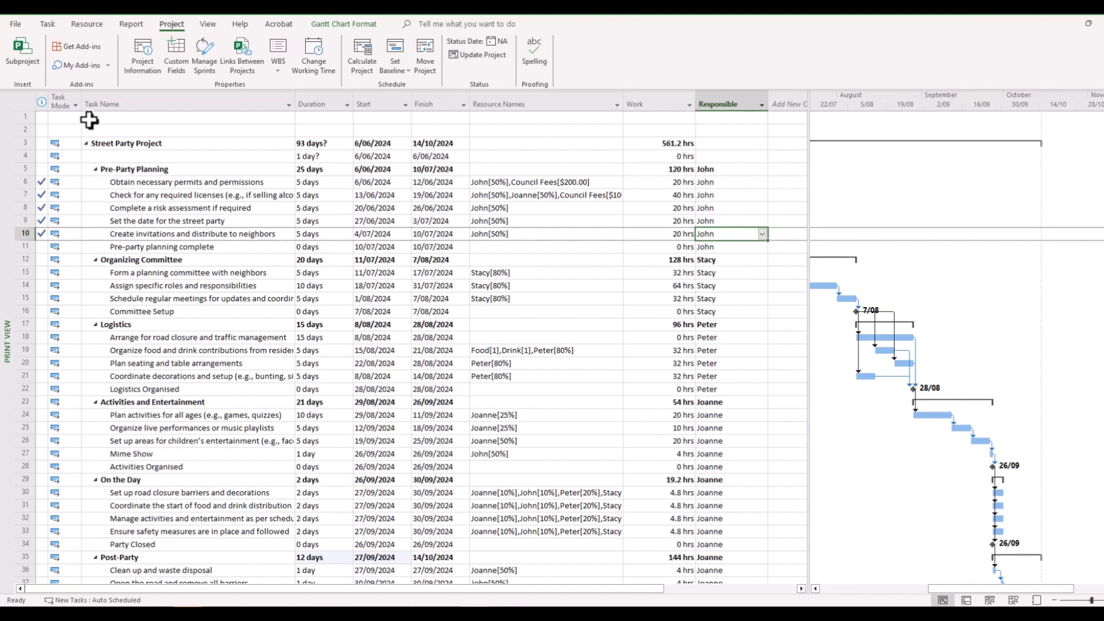
pyautogui.moveTo(111, 107); pyautogui.dragTo(644, 109)
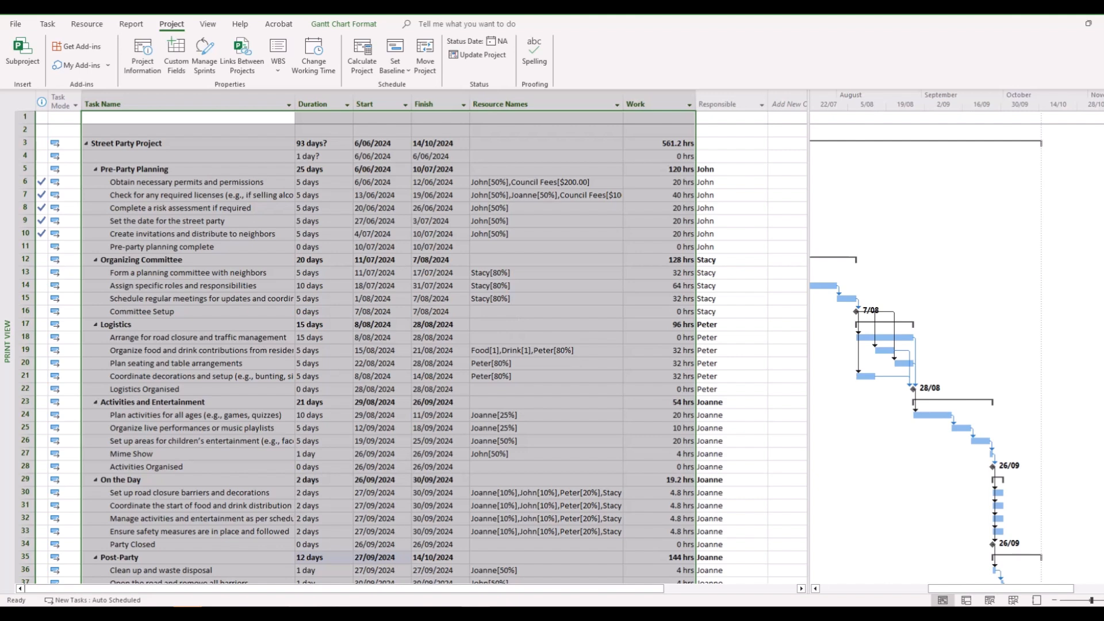
pyautogui.moveTo(304, 614)
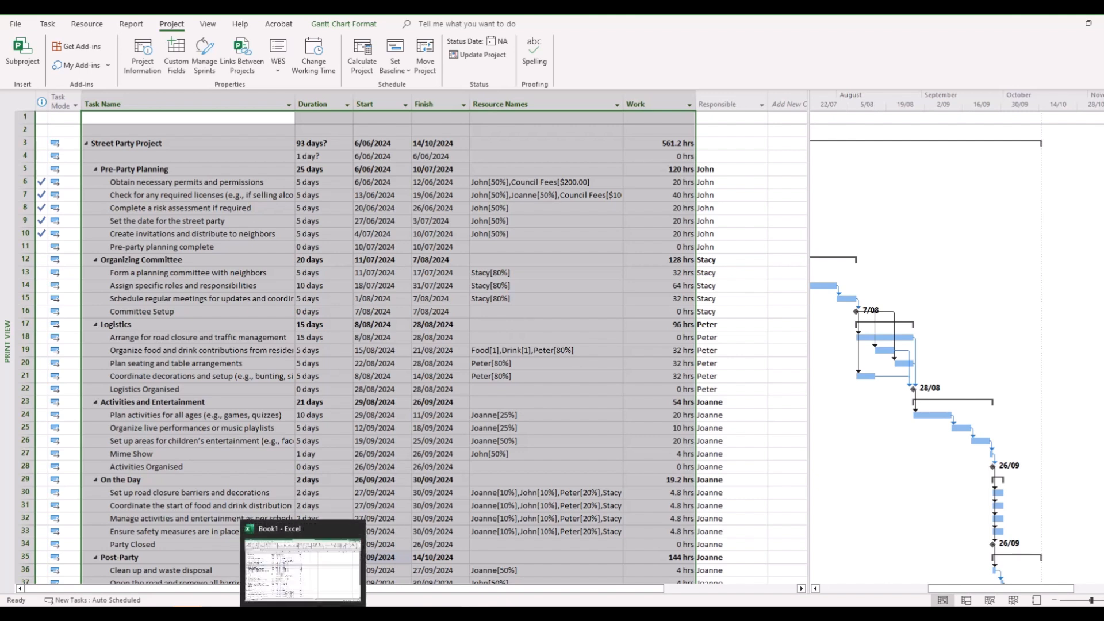
pyautogui.click(287, 563)
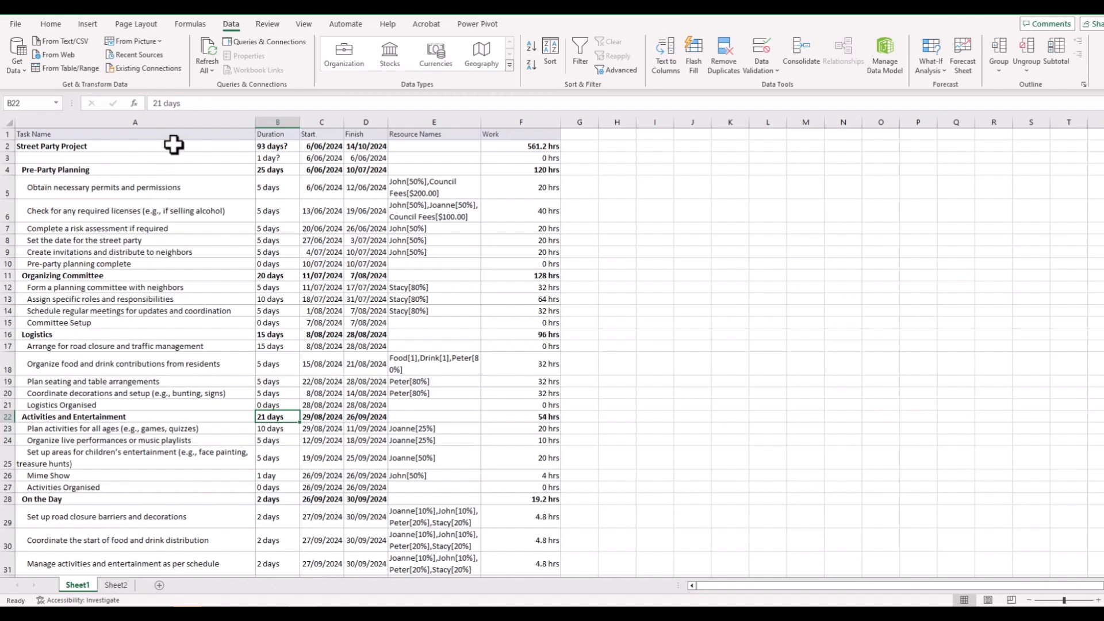
pyautogui.moveTo(175, 146); pyautogui.dragTo(175, 382)
pyautogui.moveTo(431, 192); pyautogui.dragTo(436, 484)
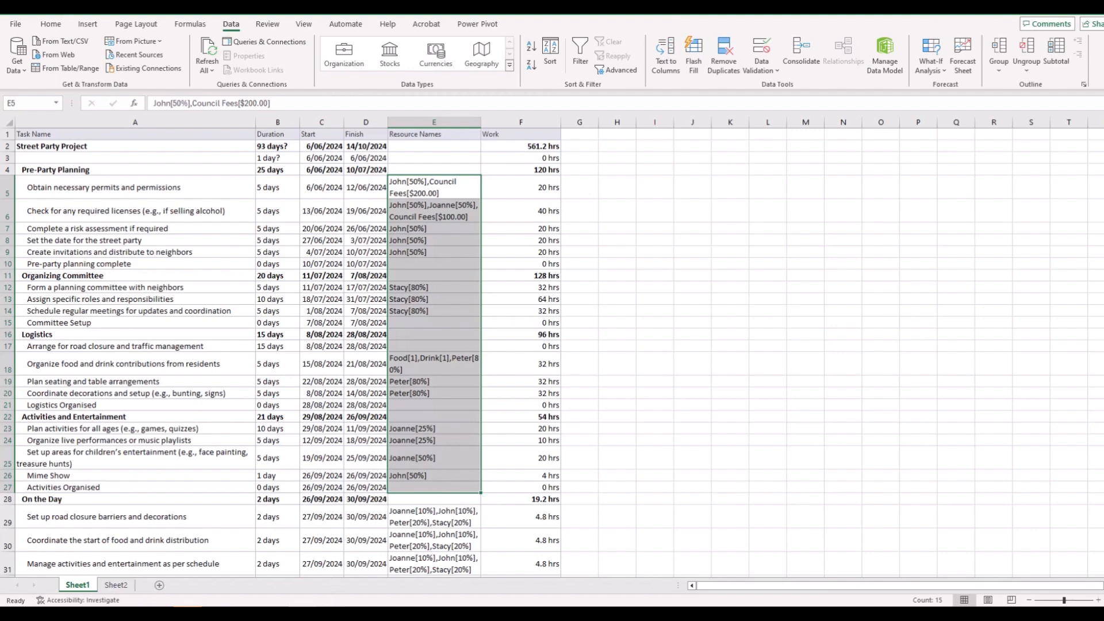
# Step: Switch back to Microsoft Project and reorder the columns, placing Resource Names after Responsible and moving Responsible between Finish and Work
pyautogui.click(314, 613)
pyautogui.click(490, 480)
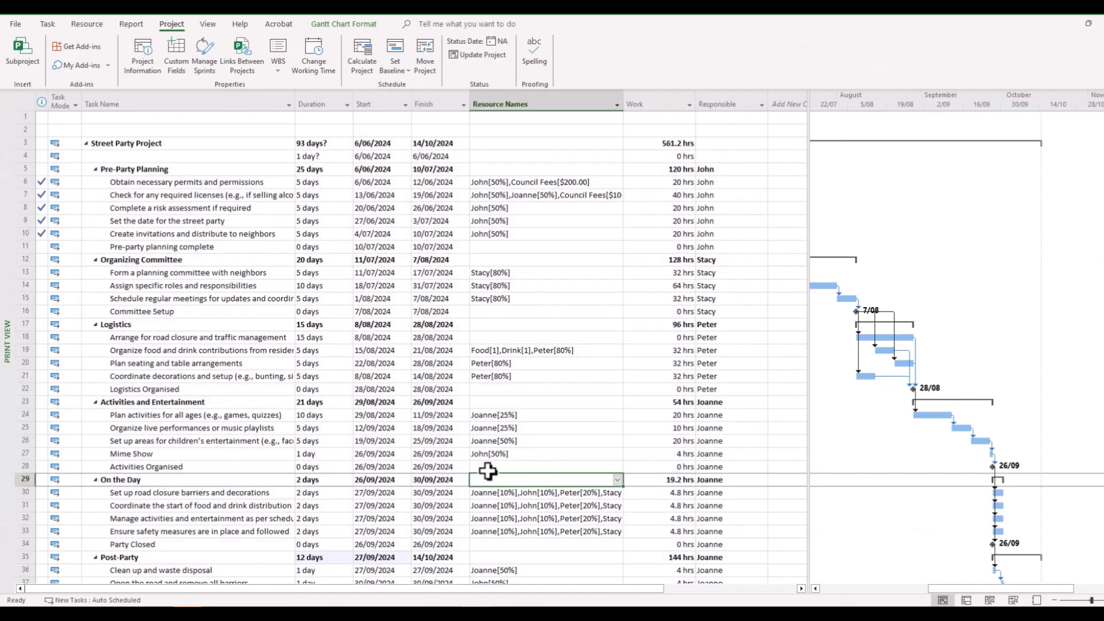
pyautogui.click(567, 108)
pyautogui.moveTo(555, 102); pyautogui.dragTo(744, 119)
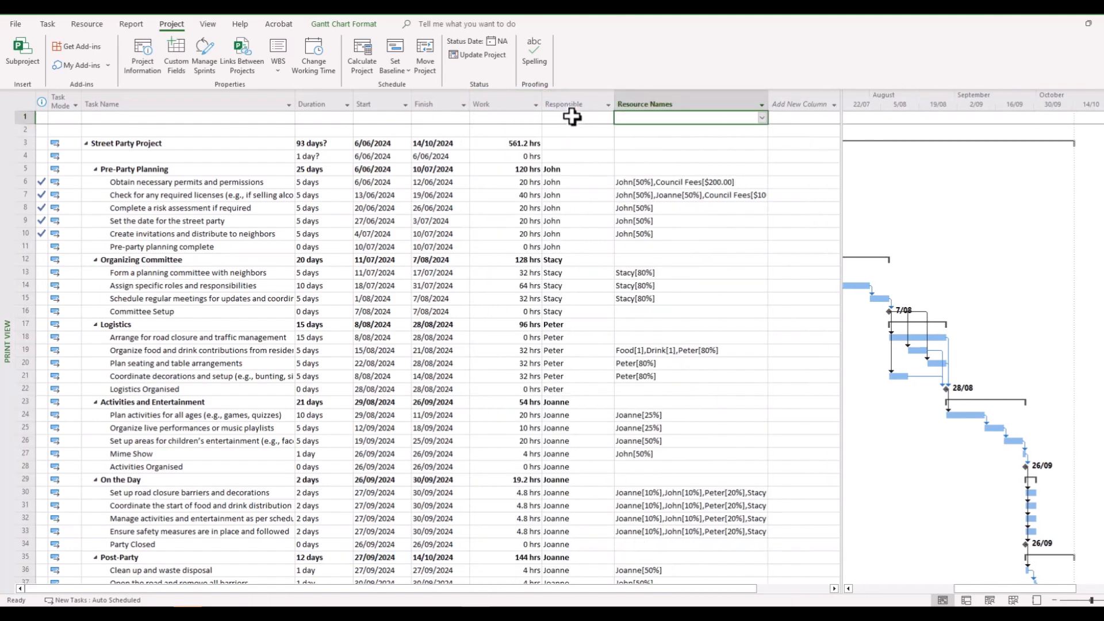
pyautogui.click(587, 103)
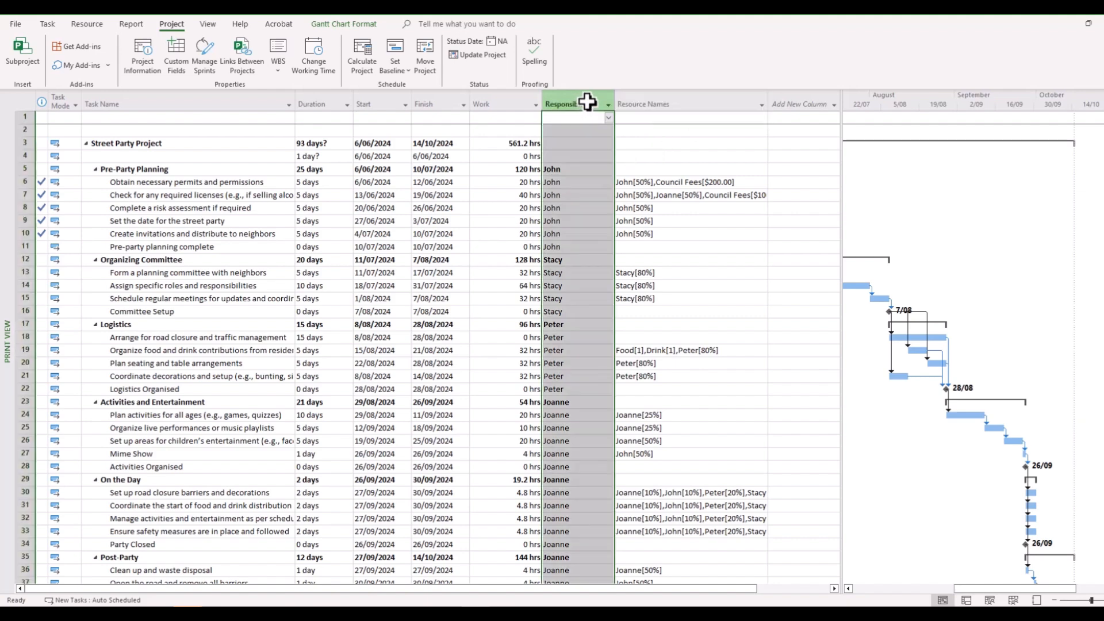
pyautogui.moveTo(468, 101); pyautogui.dragTo(469, 113)
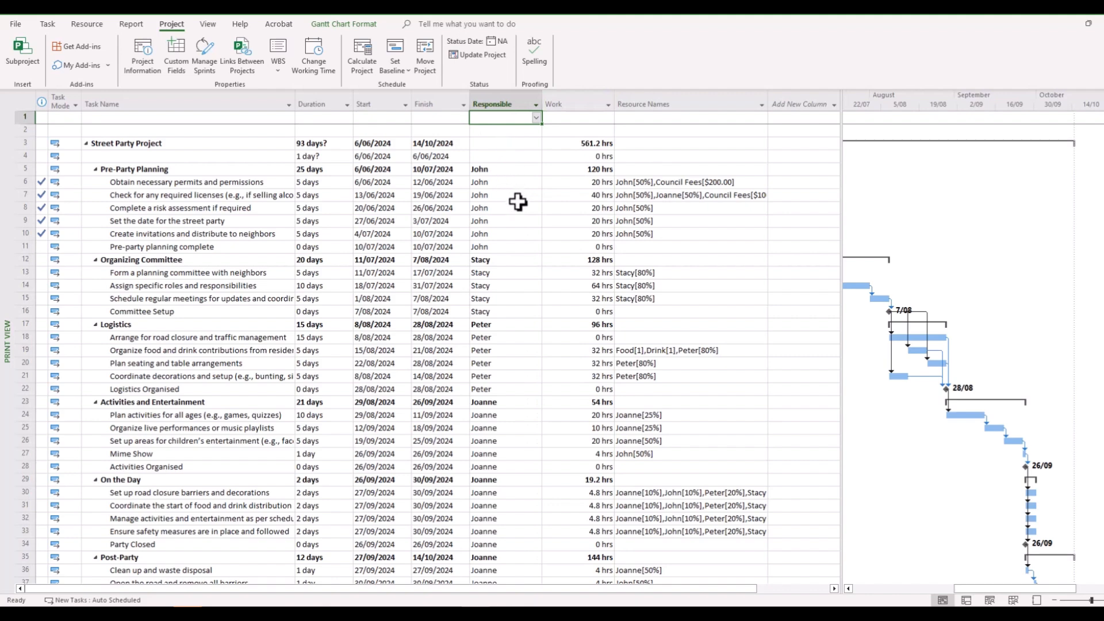
# Step: Copy the Task Name through Work columns and paste them over the earlier export in Excel's Sheet1, starting at cell A1
pyautogui.moveTo(173, 103); pyautogui.dragTo(557, 105)
pyautogui.hotkey('ctrl', 'c')
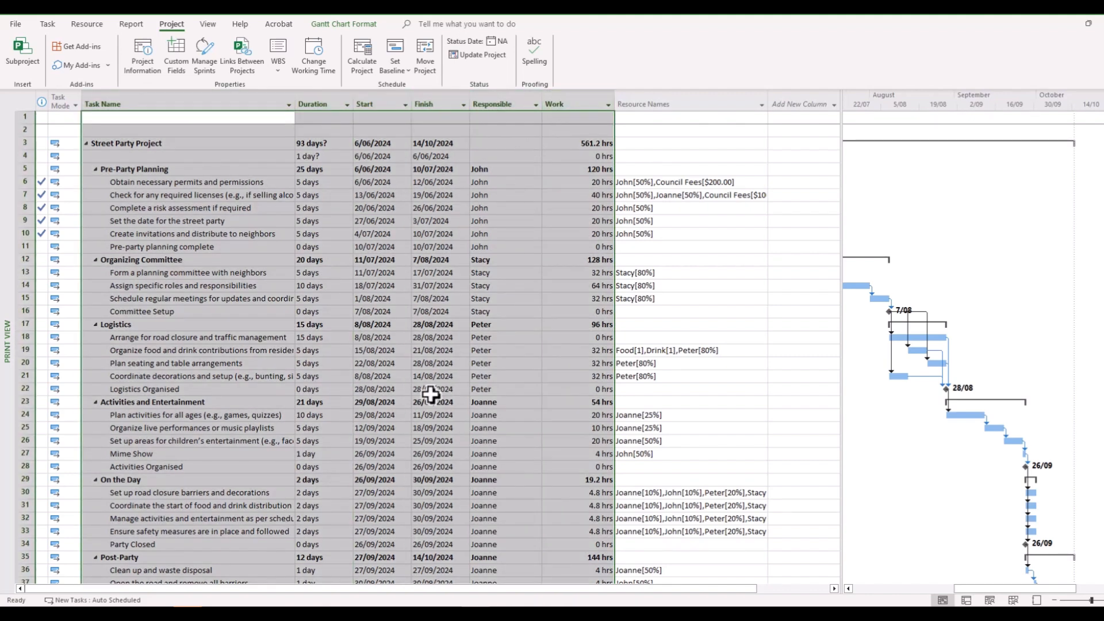
pyautogui.hotkey('alt', 'Tab')
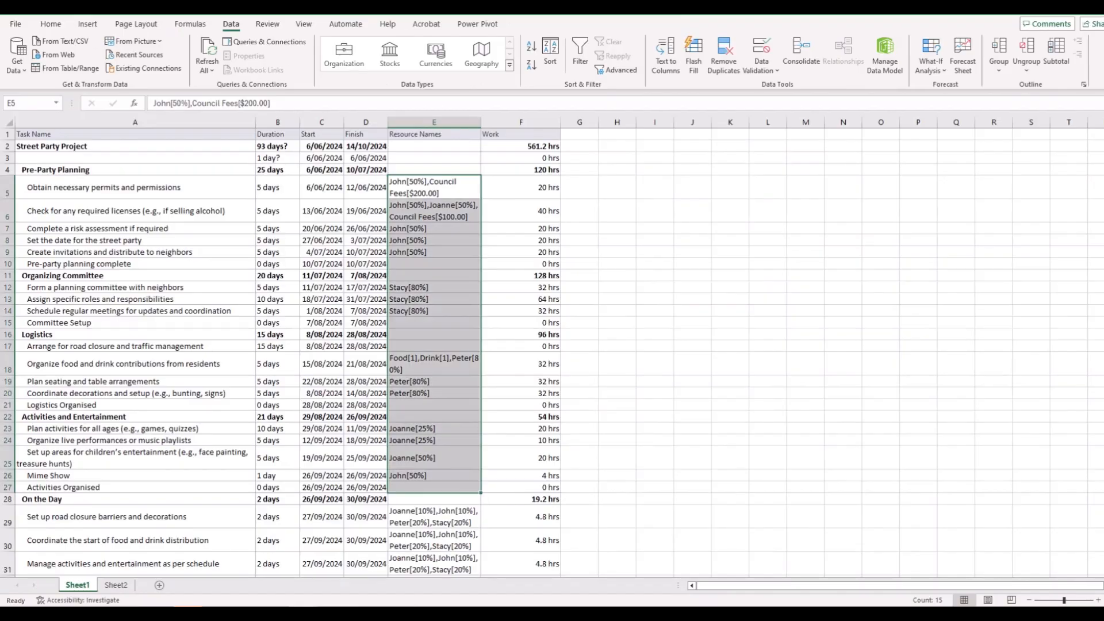
pyautogui.click(81, 133)
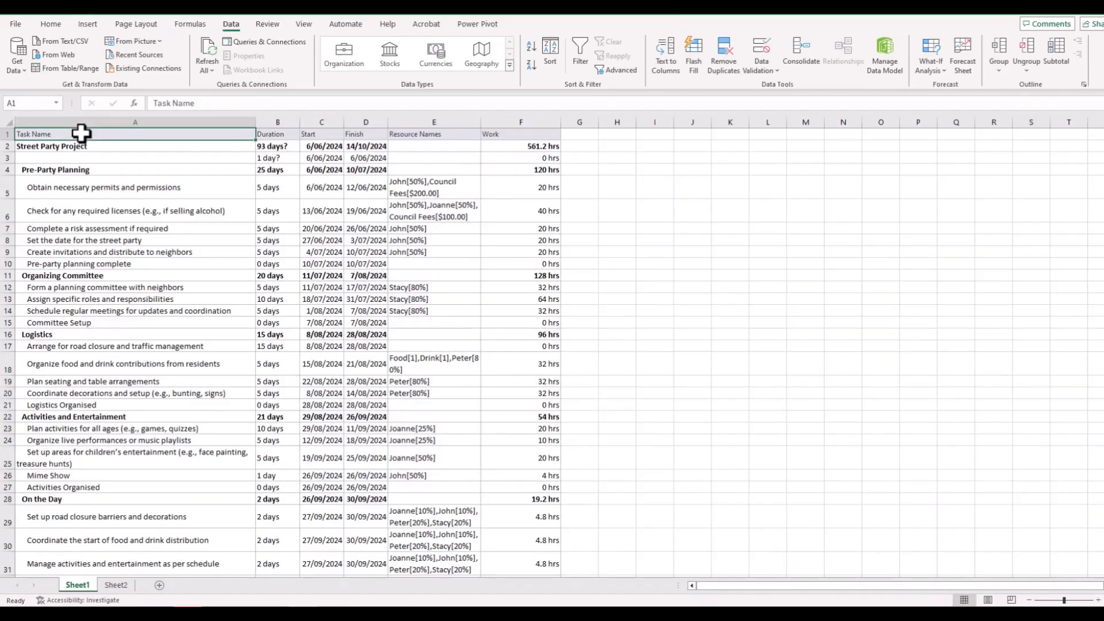
pyautogui.hotkey('ctrl', 'v')
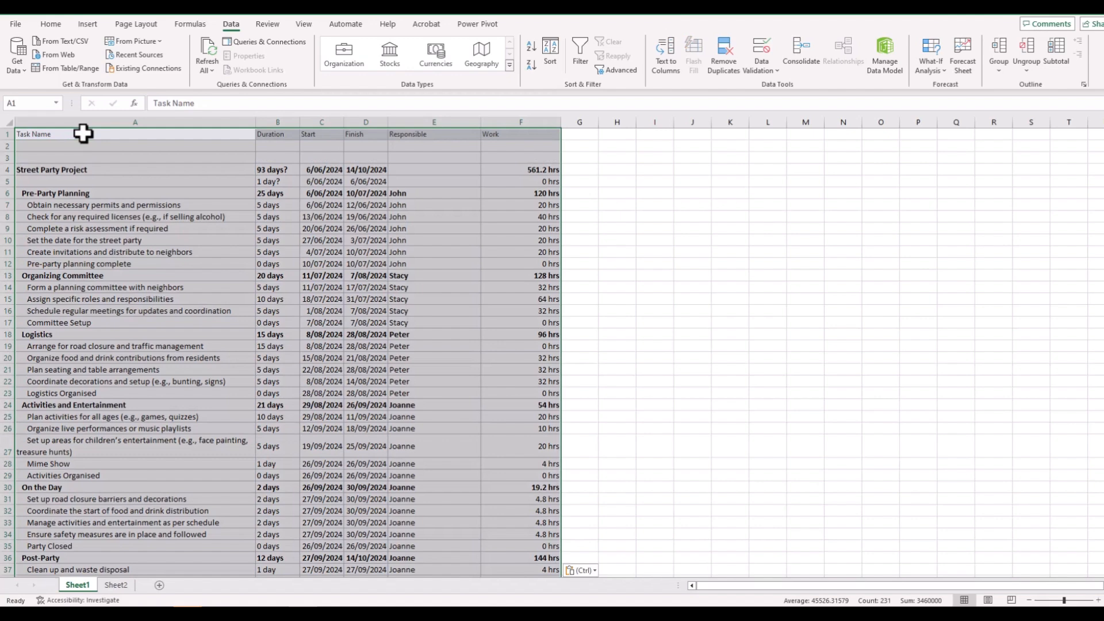
pyautogui.click(153, 279)
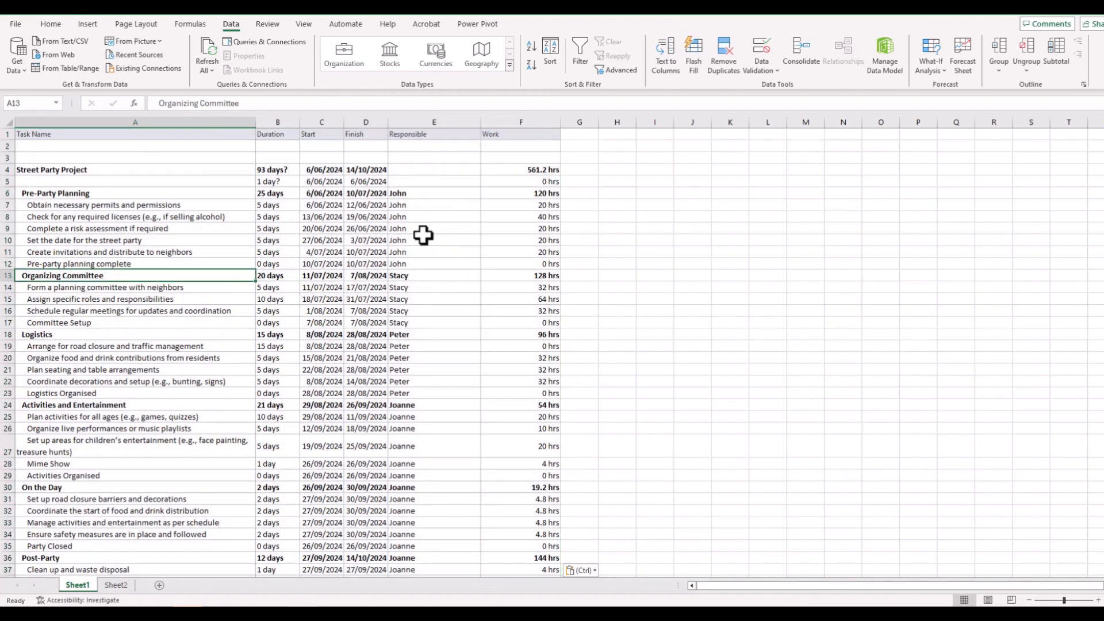
# Step: Review the Responsible and Work entries and the permits task row in the pasted Excel table
pyautogui.click(429, 170)
pyautogui.moveTo(431, 223); pyautogui.dragTo(439, 533)
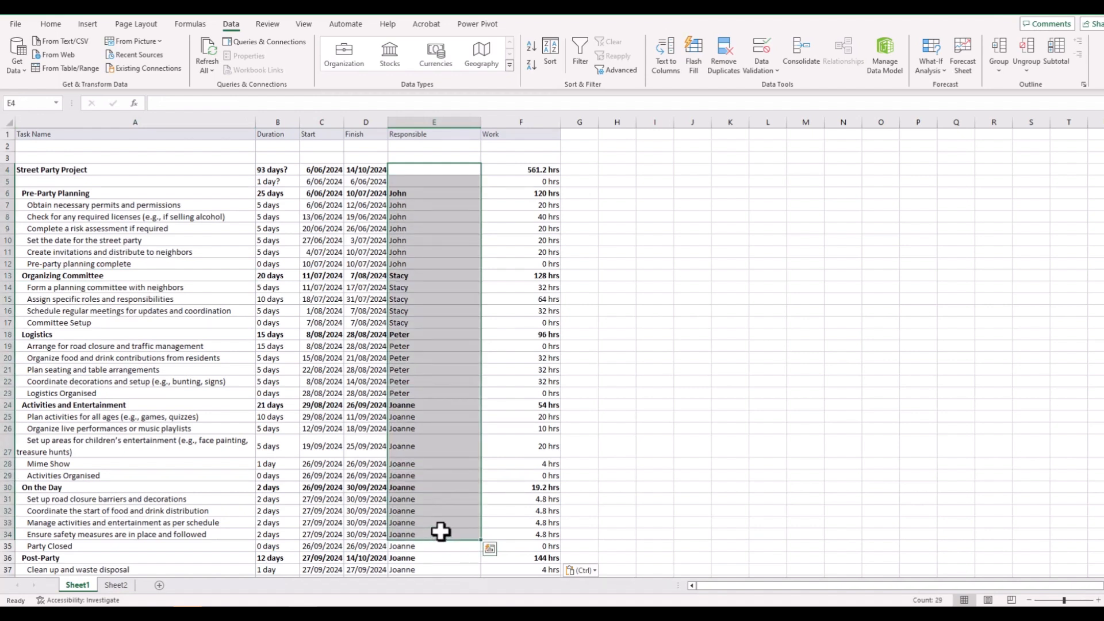
pyautogui.click(423, 135)
pyautogui.click(418, 208)
pyautogui.click(544, 205)
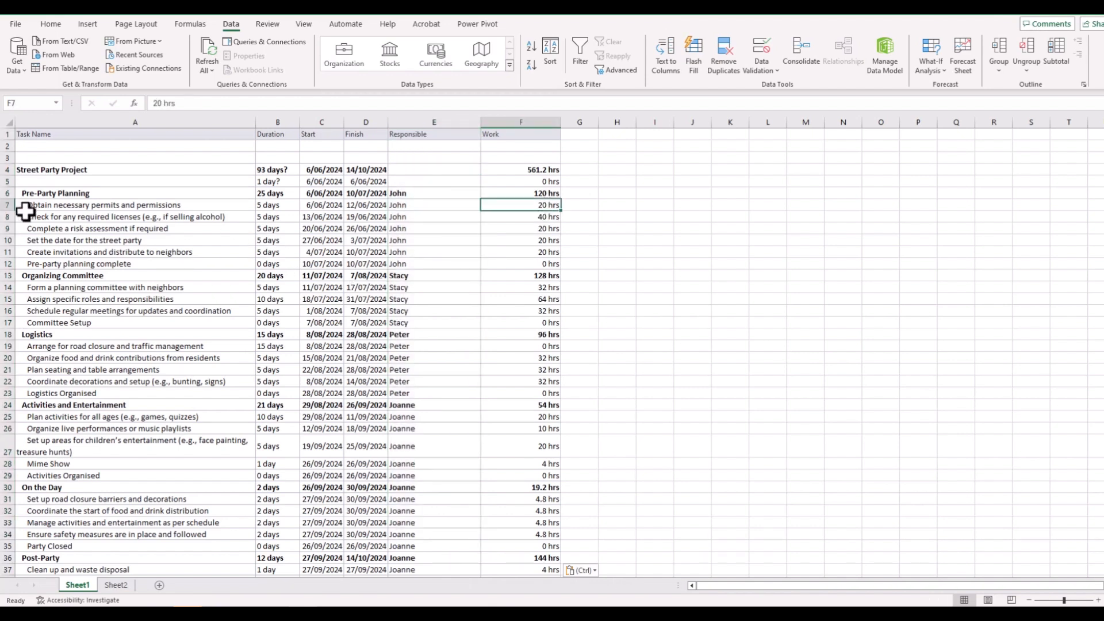
pyautogui.moveTo(52, 210); pyautogui.dragTo(322, 208)
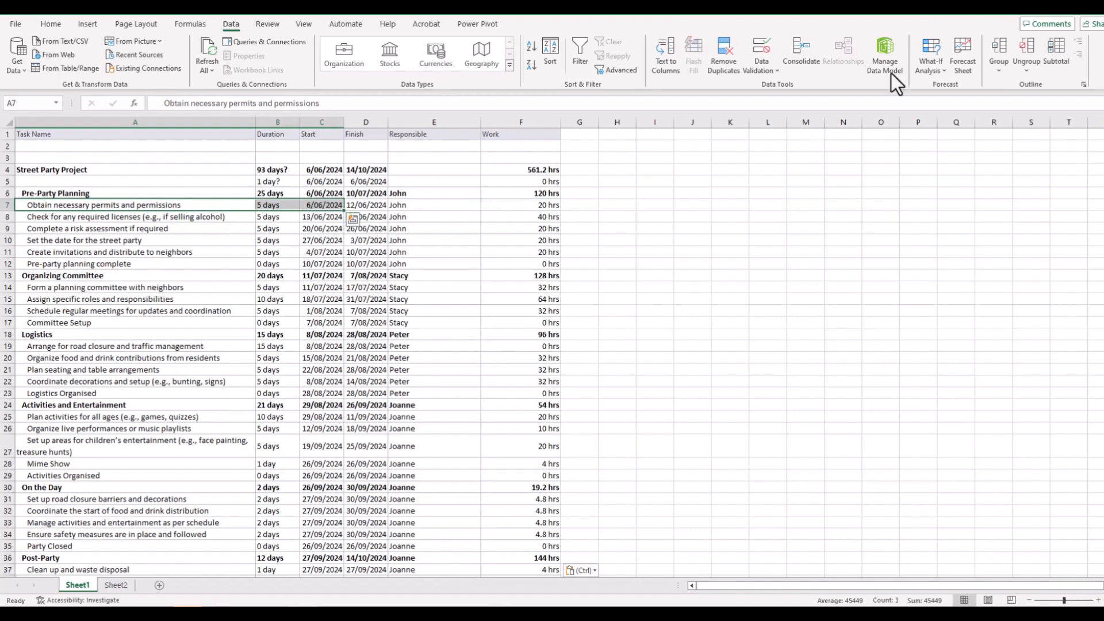
# Step: Return to Microsoft Project and filter the Responsible column to only the first team member in the filter list
pyautogui.click(1045, 8)
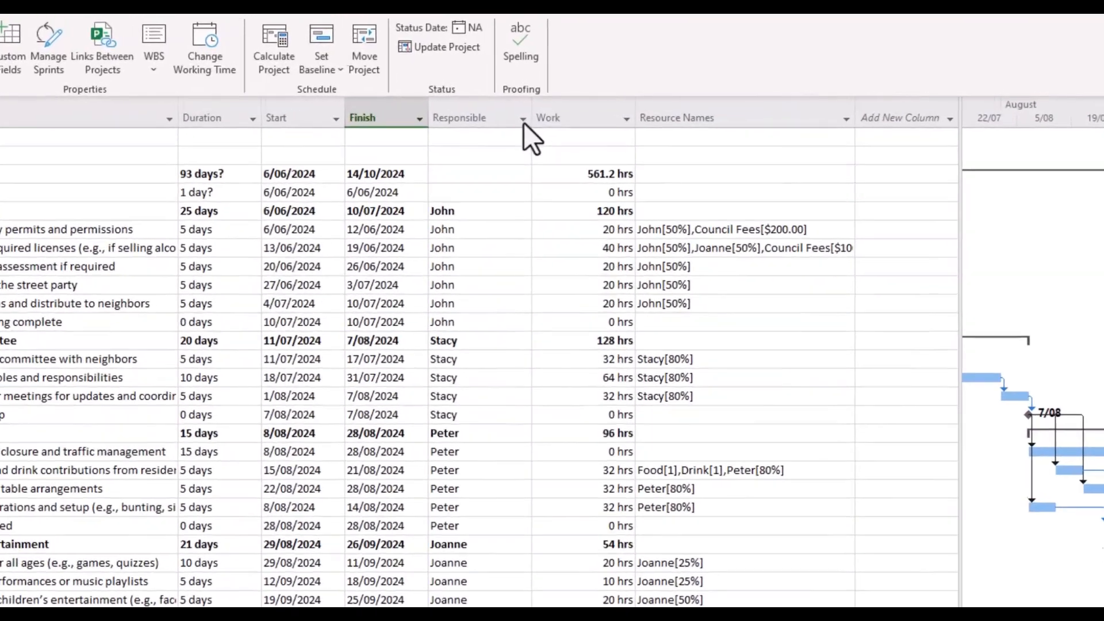
pyautogui.click(536, 105)
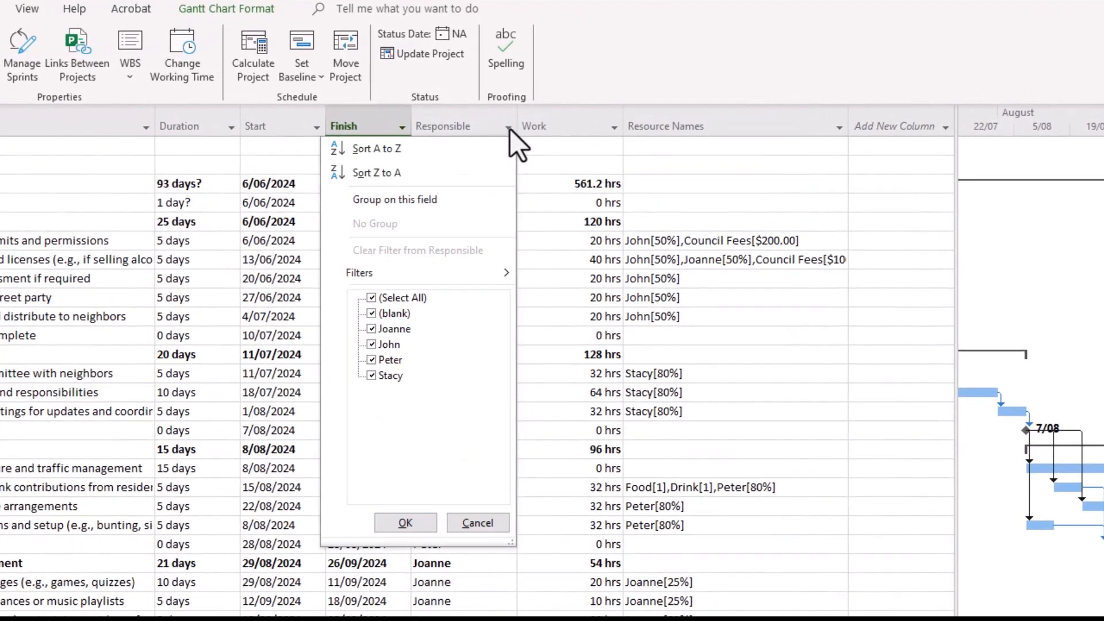
pyautogui.click(371, 298)
pyautogui.click(372, 329)
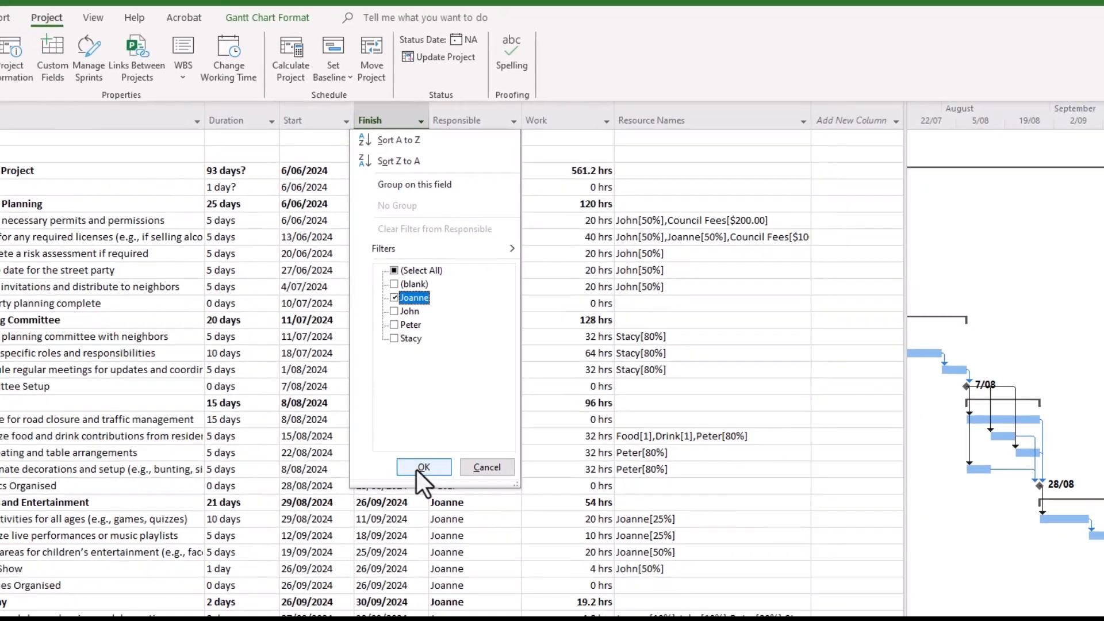
pyautogui.click(402, 524)
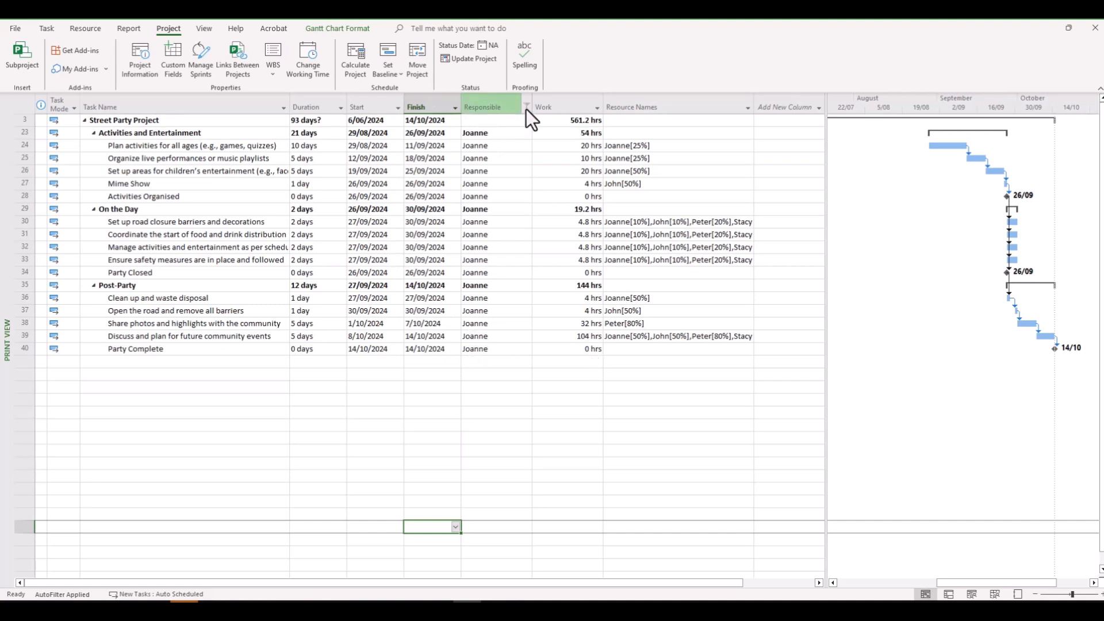
# Step: Reset the Responsible filter to include everyone and reapply it for only the first team member in the list
pyautogui.moveTo(526, 110)
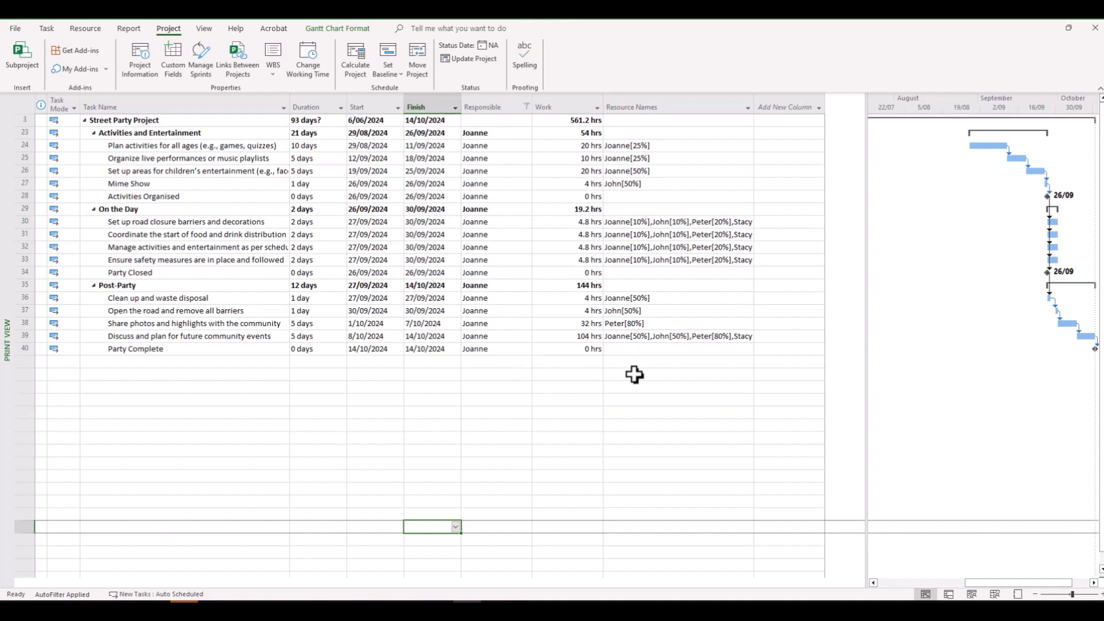
pyautogui.click(525, 106)
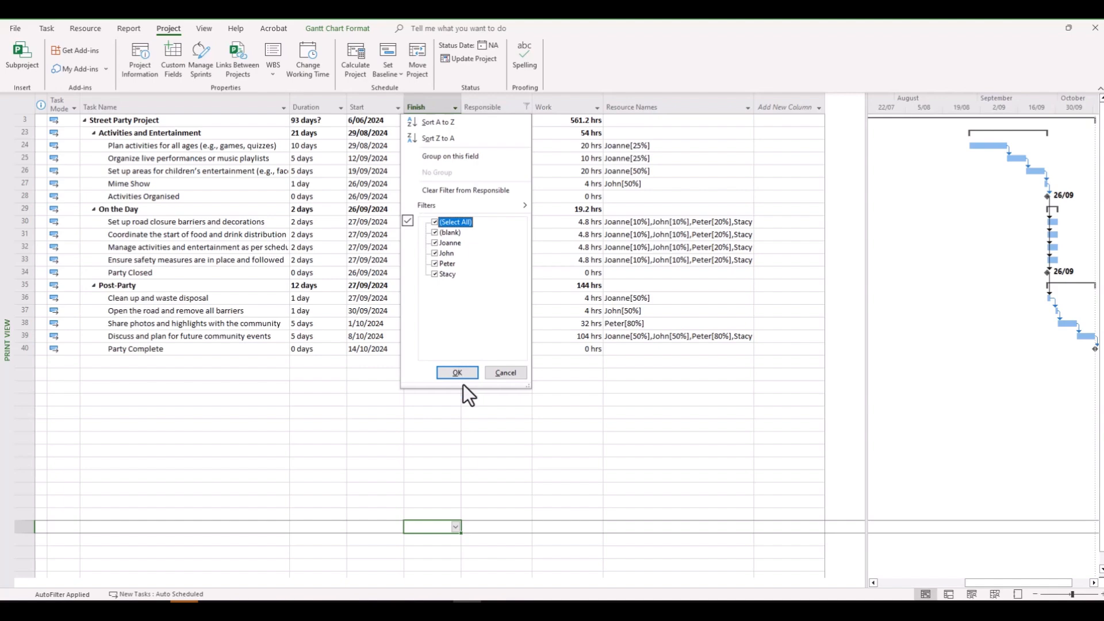
pyautogui.click(461, 377)
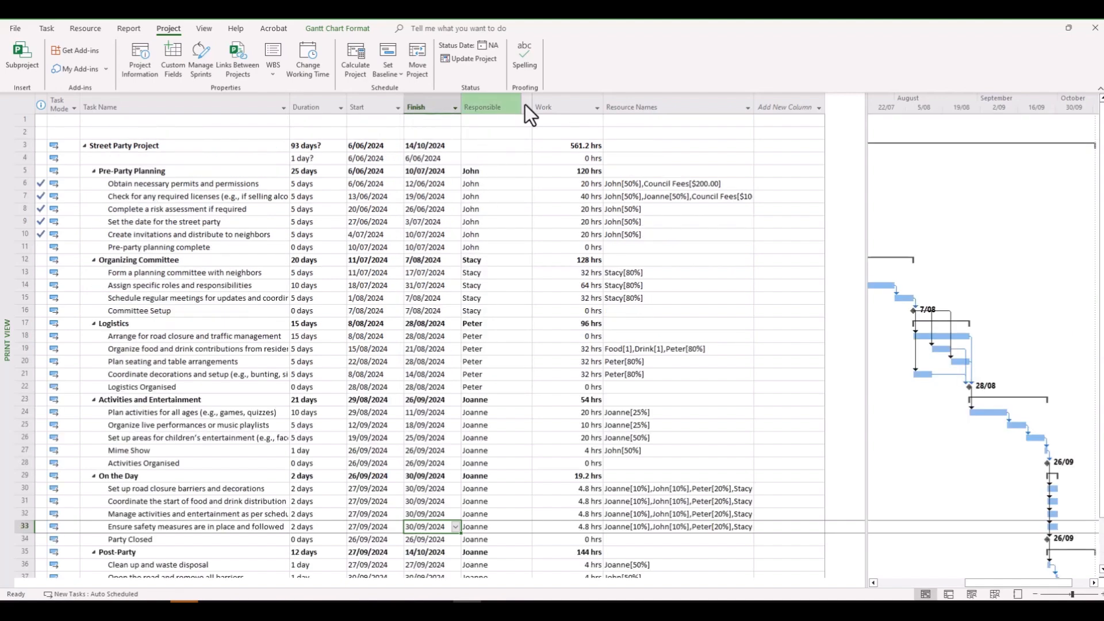
pyautogui.click(526, 106)
pyautogui.click(435, 223)
pyautogui.click(466, 374)
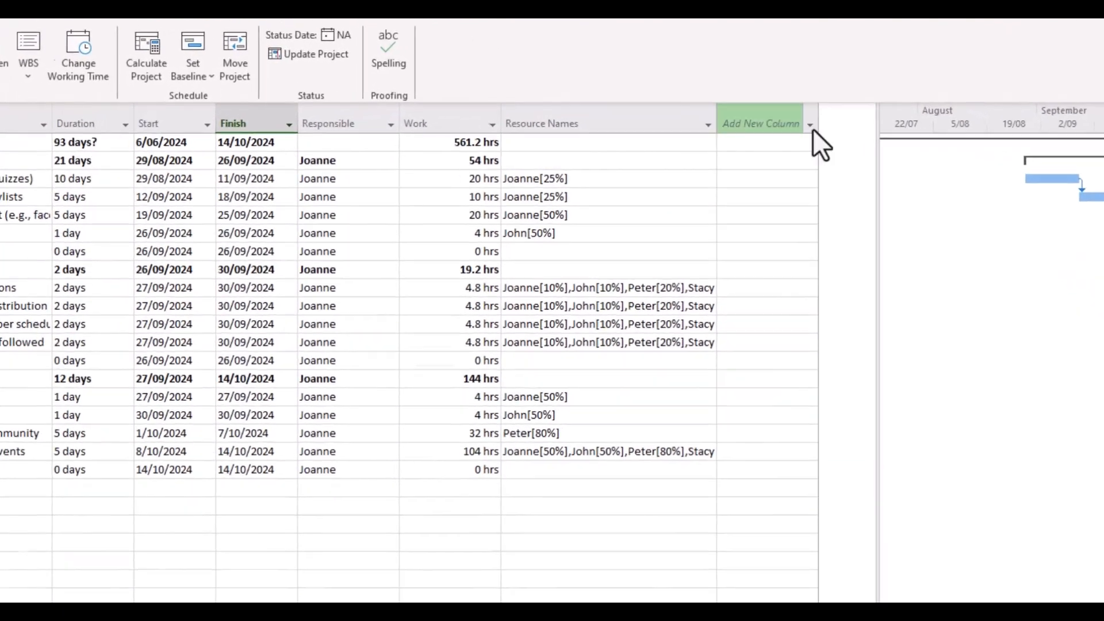
# Step: Add the Cost field as a new column after Resource Names and check it against the road closure barriers task
pyautogui.click(809, 124)
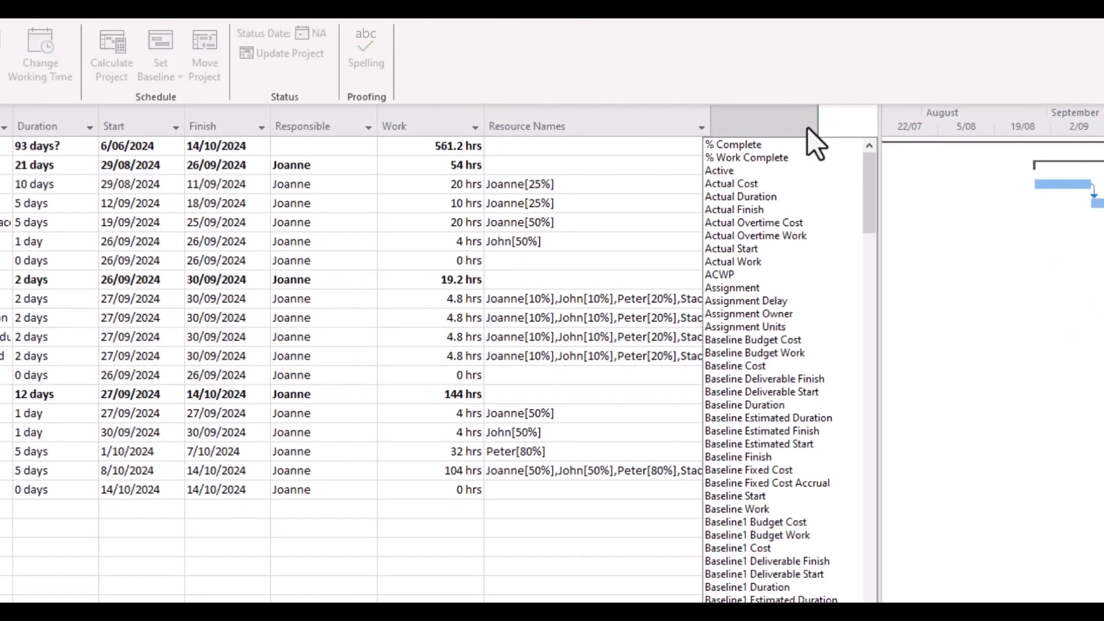
pyautogui.write('confirmed')
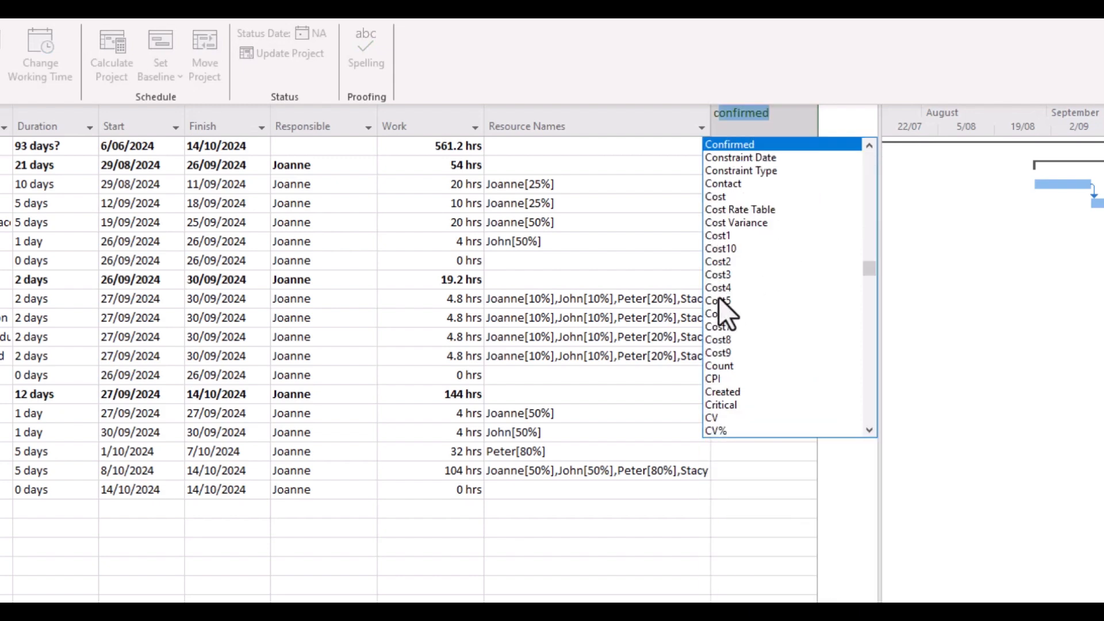
pyautogui.click(720, 200)
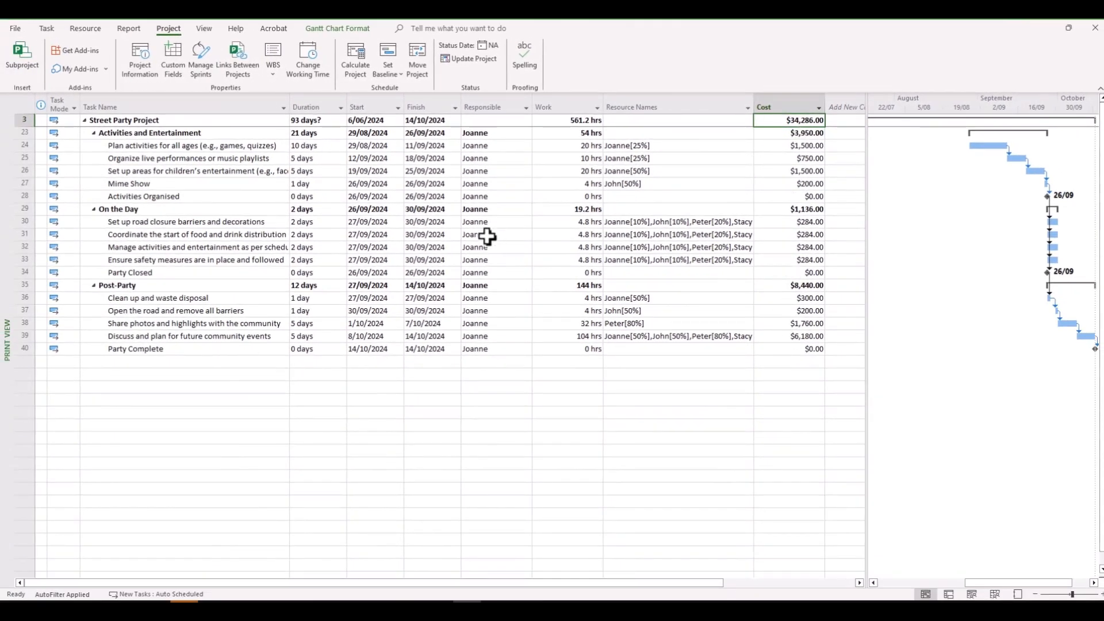
pyautogui.moveTo(485, 223); pyautogui.dragTo(799, 223)
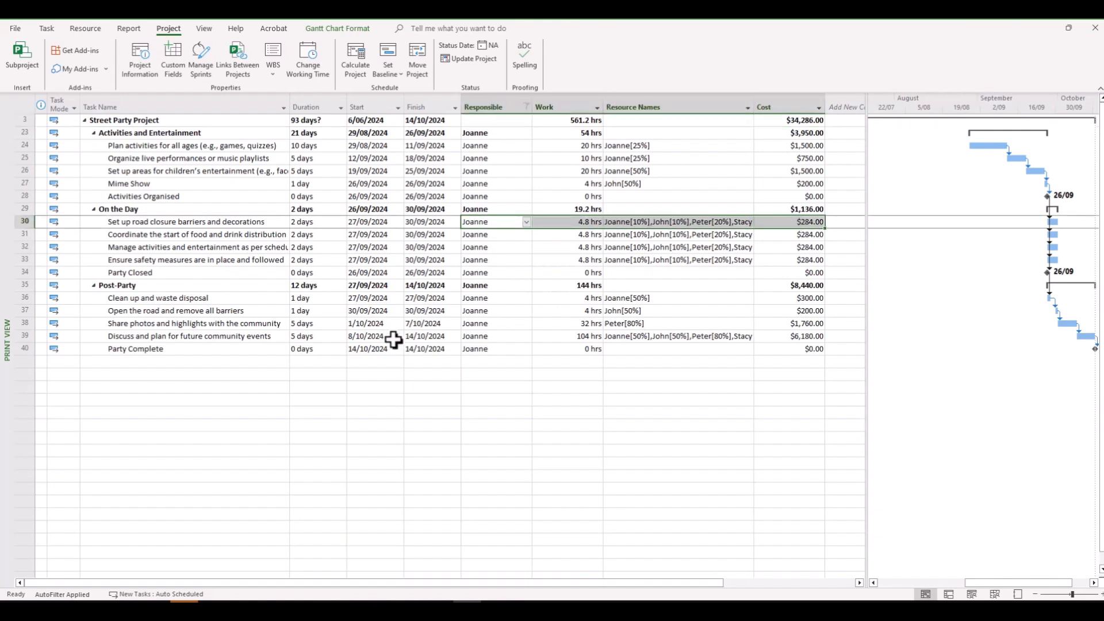
# Step: Hide the summary tasks in the filtered Gantt chart task list
pyautogui.click(485, 248)
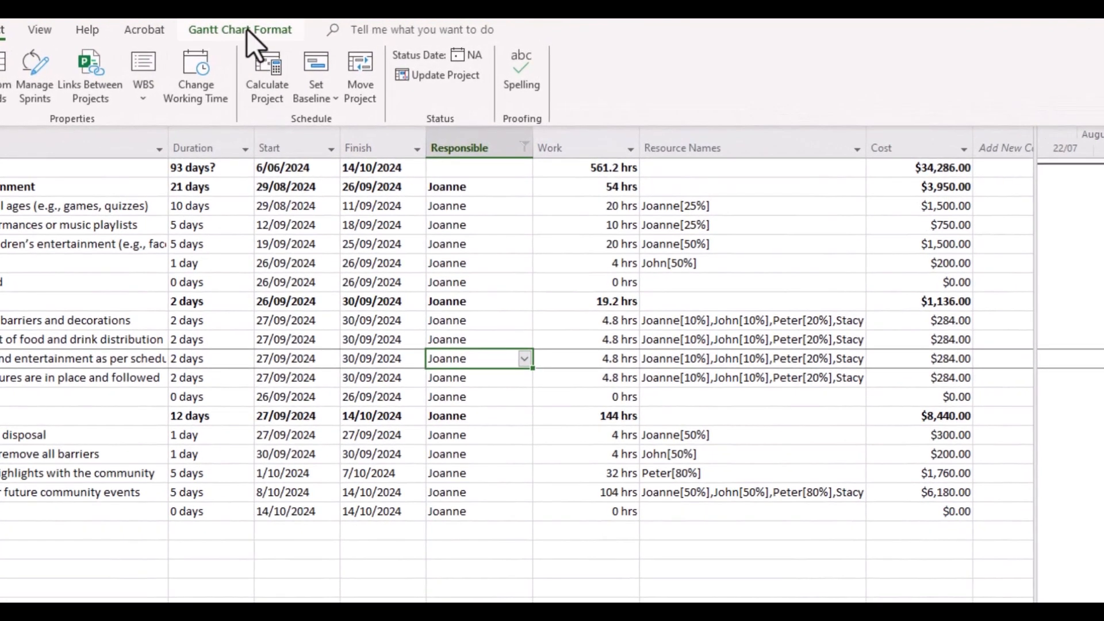
pyautogui.click(341, 28)
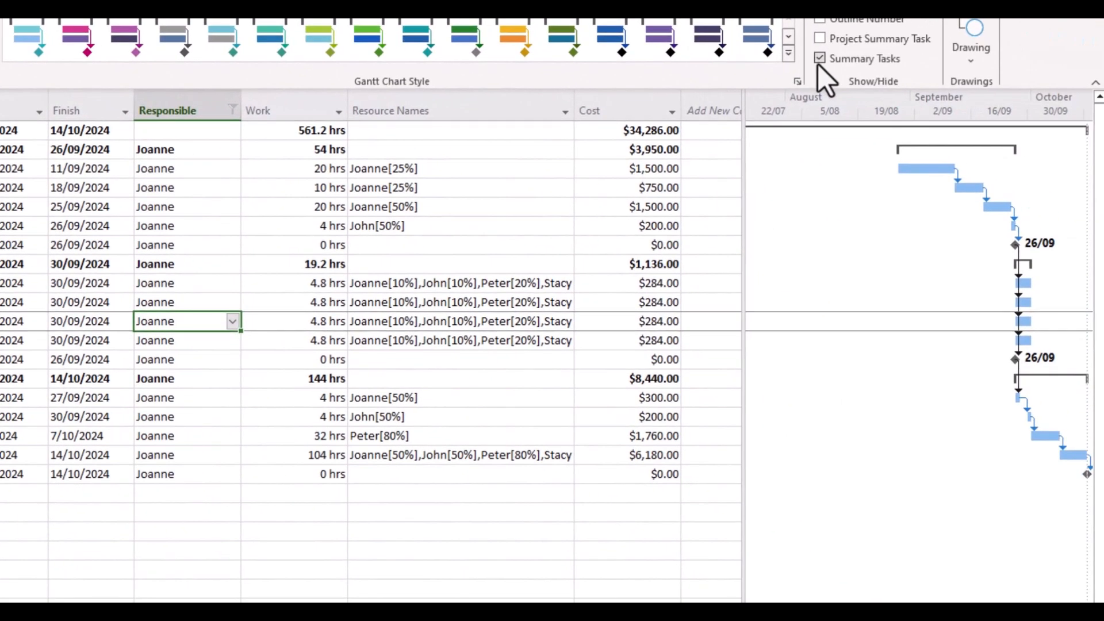
pyautogui.click(819, 58)
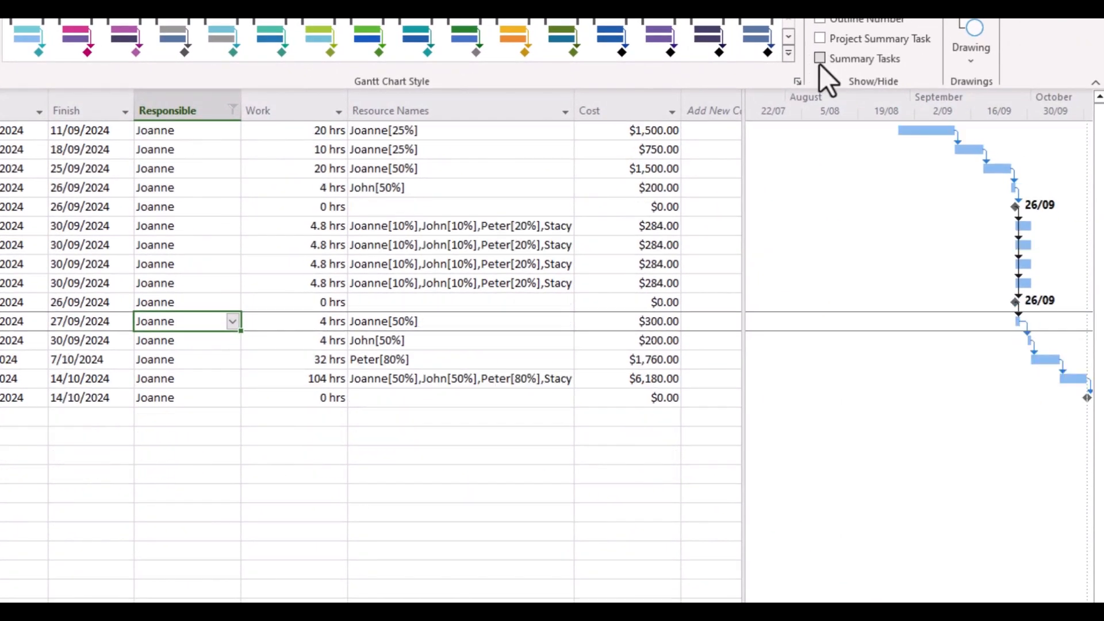
# Step: Select the Responsible through Cost columns of the filtered tasks and switch to the Excel workbook
pyautogui.moveTo(644, 130); pyautogui.dragTo(637, 397)
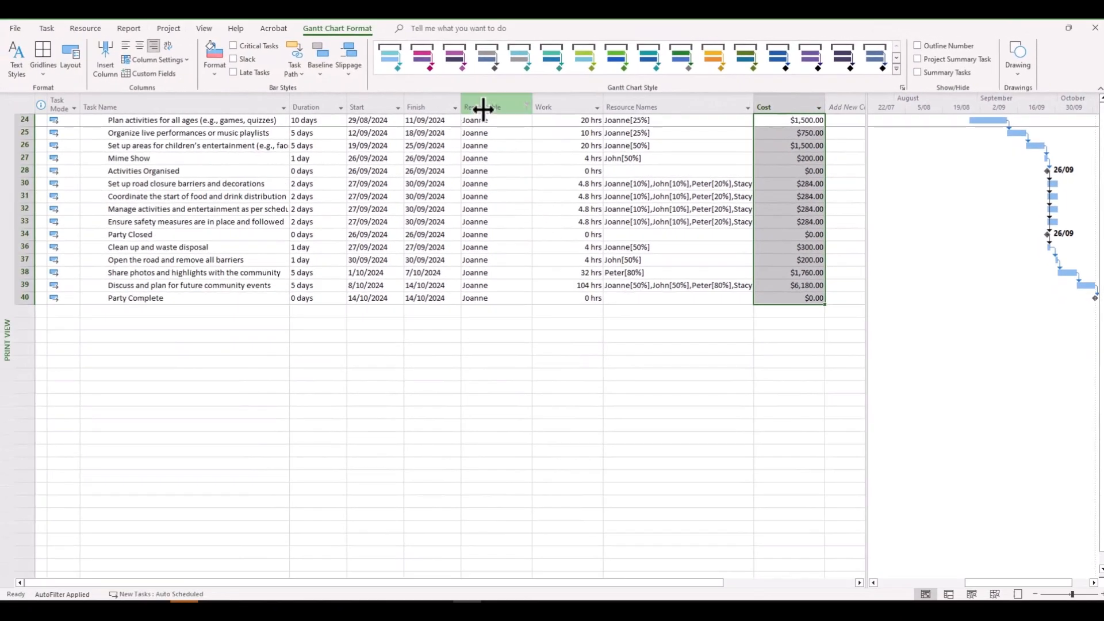
pyautogui.moveTo(483, 109); pyautogui.dragTo(785, 115)
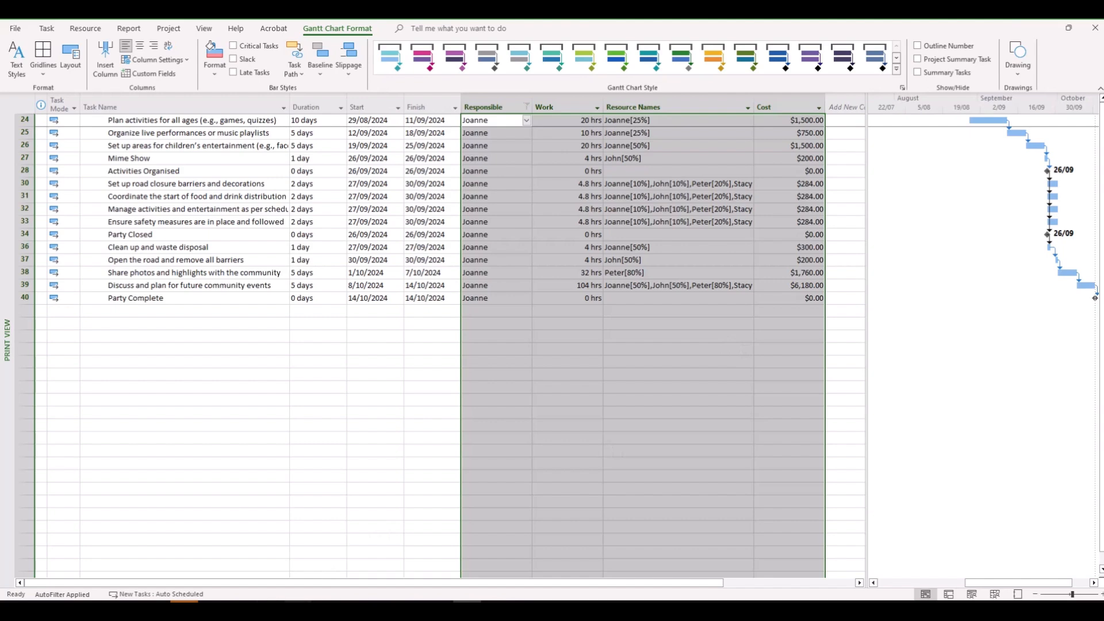
pyautogui.click(297, 611)
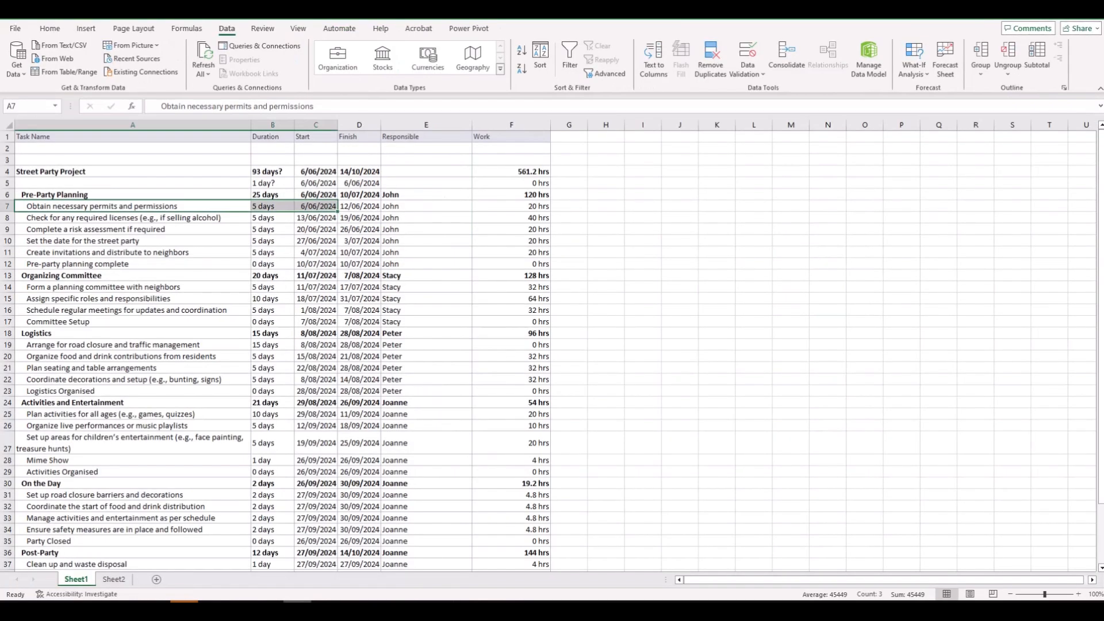
# Step: Add a new worksheet and paste the copied Responsible through Cost data starting at cell A2
pyautogui.click(156, 580)
pyautogui.click(35, 148)
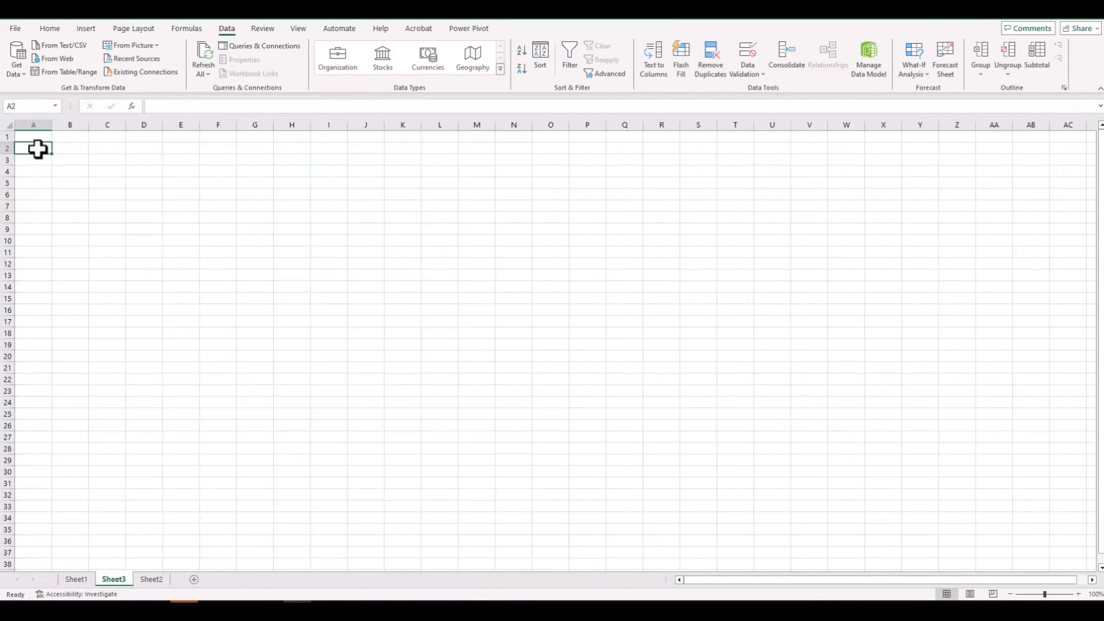
pyautogui.hotkey('ctrl', 'v')
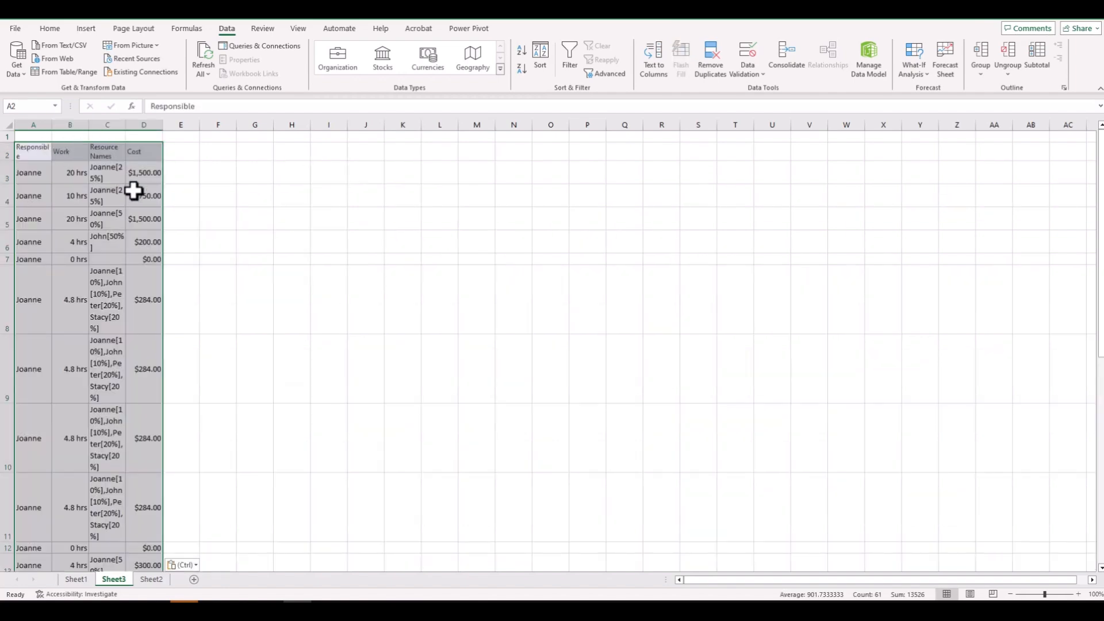
# Step: Hide the Resource Names column in the pasted data and widen the Responsible column
pyautogui.click(107, 124)
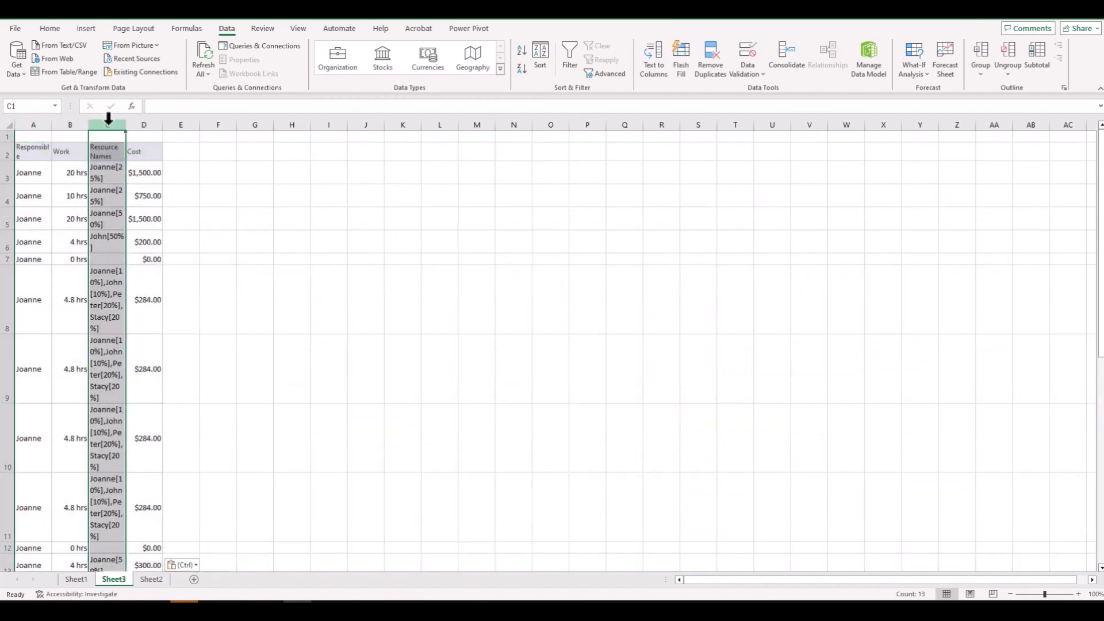
pyautogui.rightClick(109, 119)
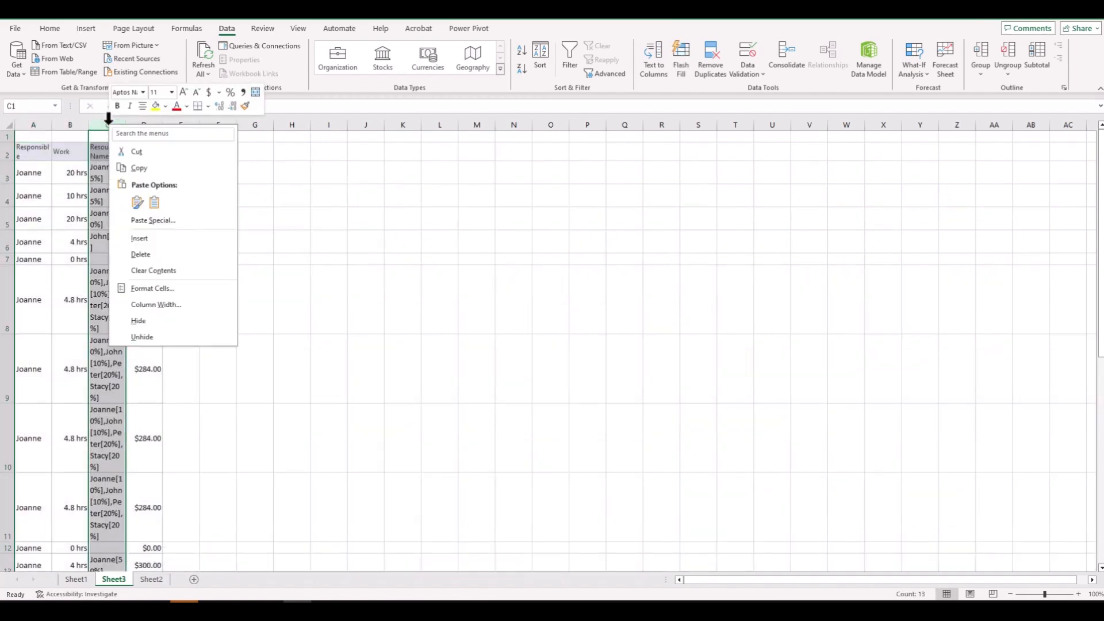
pyautogui.click(144, 322)
pyautogui.moveTo(51, 124); pyautogui.dragTo(115, 127)
# Step: Total the Cost column with AutoSum in cell D19, switch back to Microsoft Project and clear the column selection in the task list
pyautogui.scroll(-3, 138, 259)
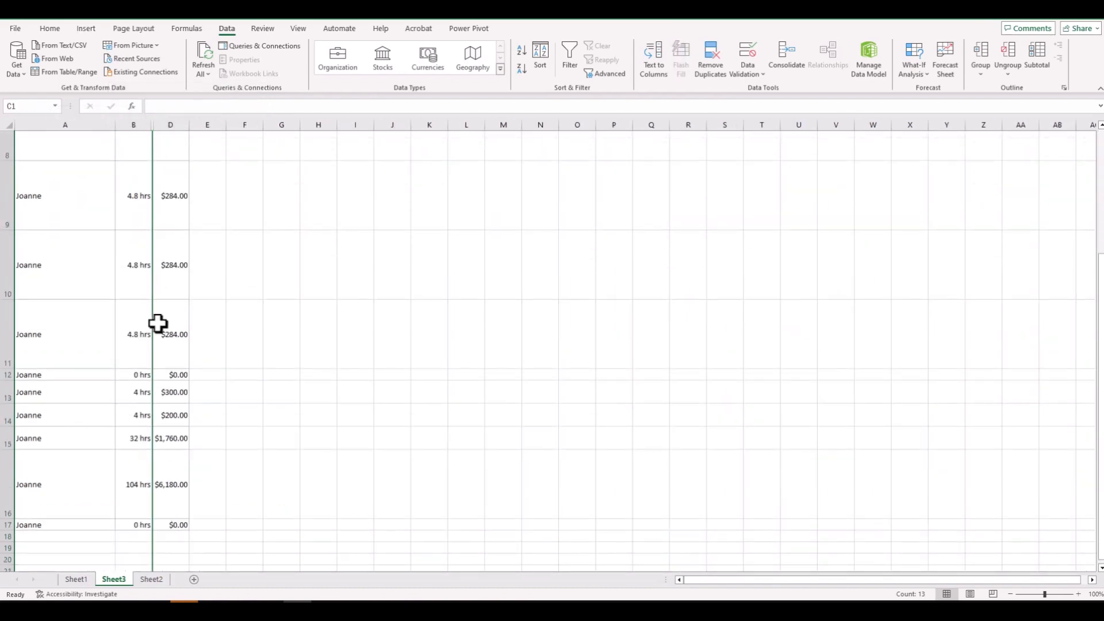
pyautogui.click(176, 439)
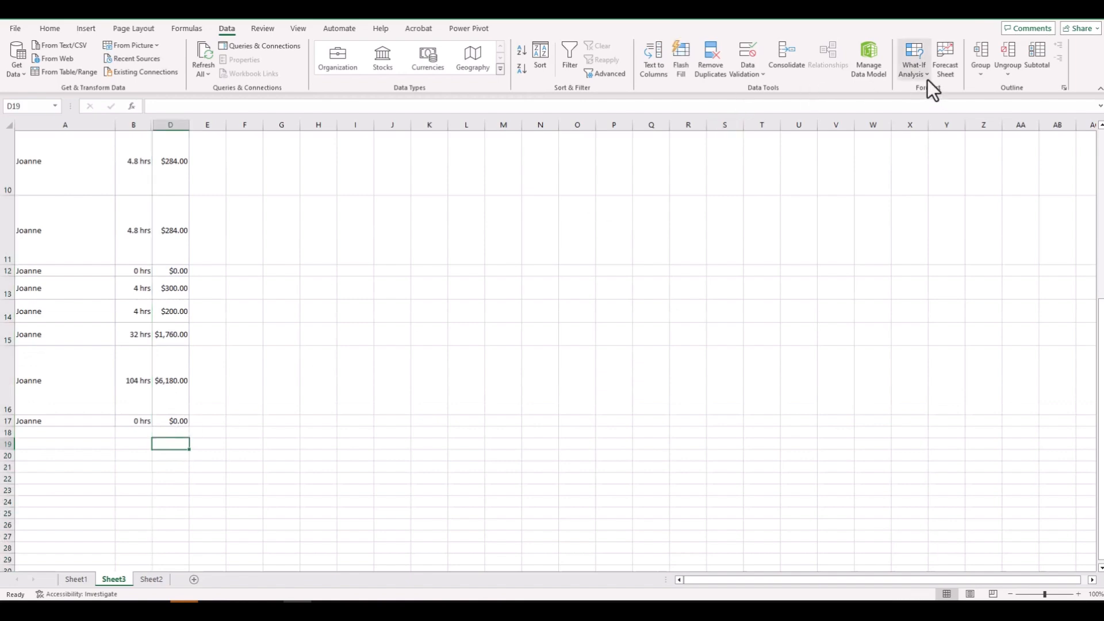
pyautogui.click(55, 29)
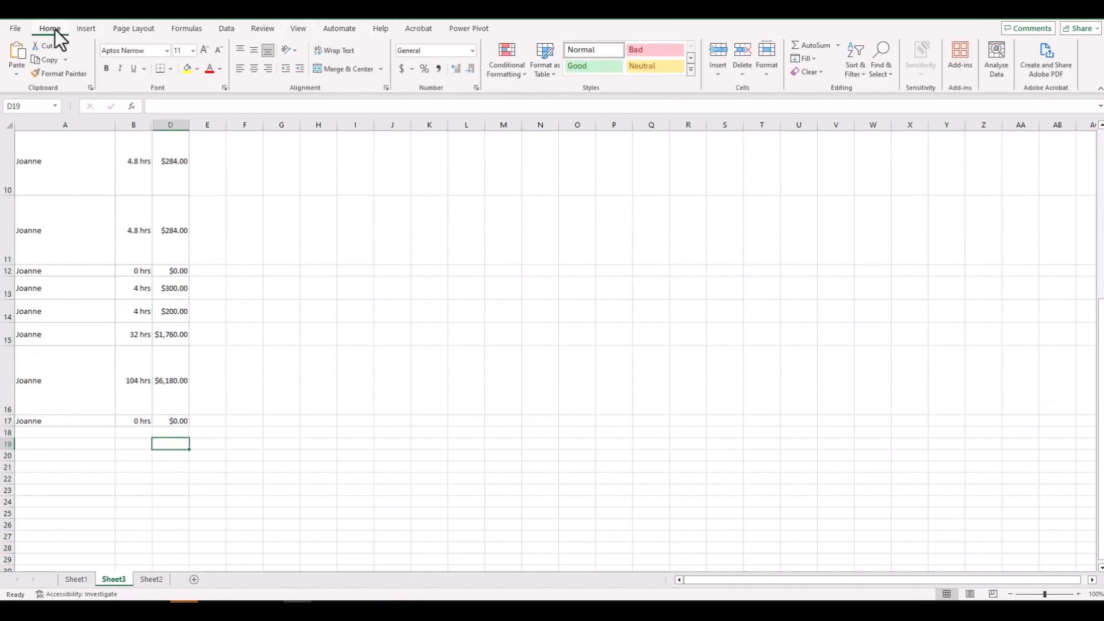
pyautogui.click(816, 46)
pyautogui.press('Return')
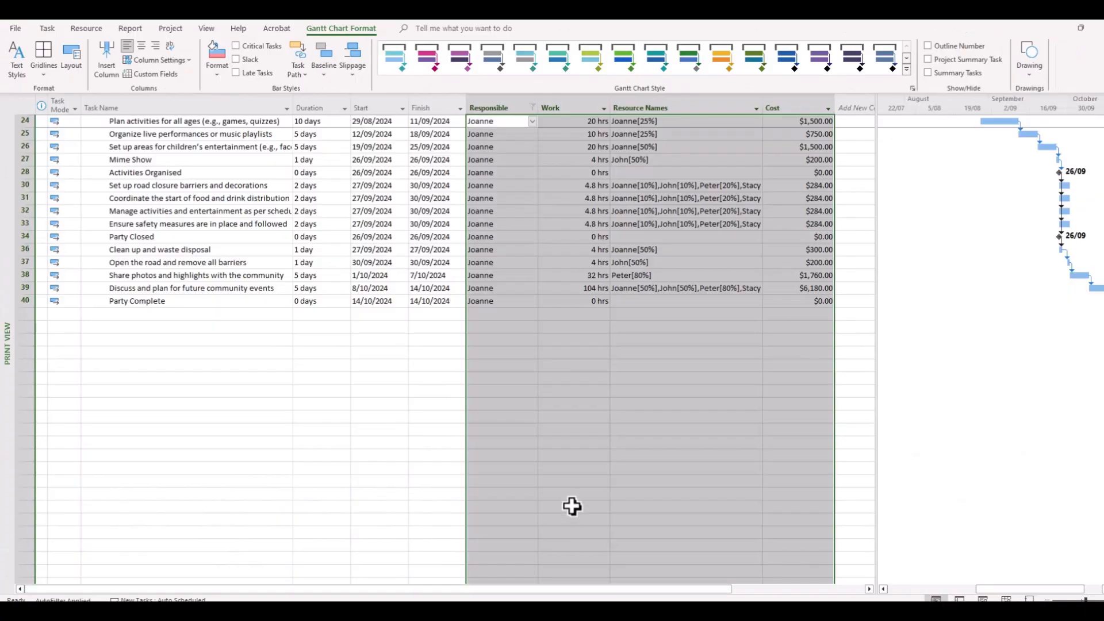
pyautogui.click(388, 415)
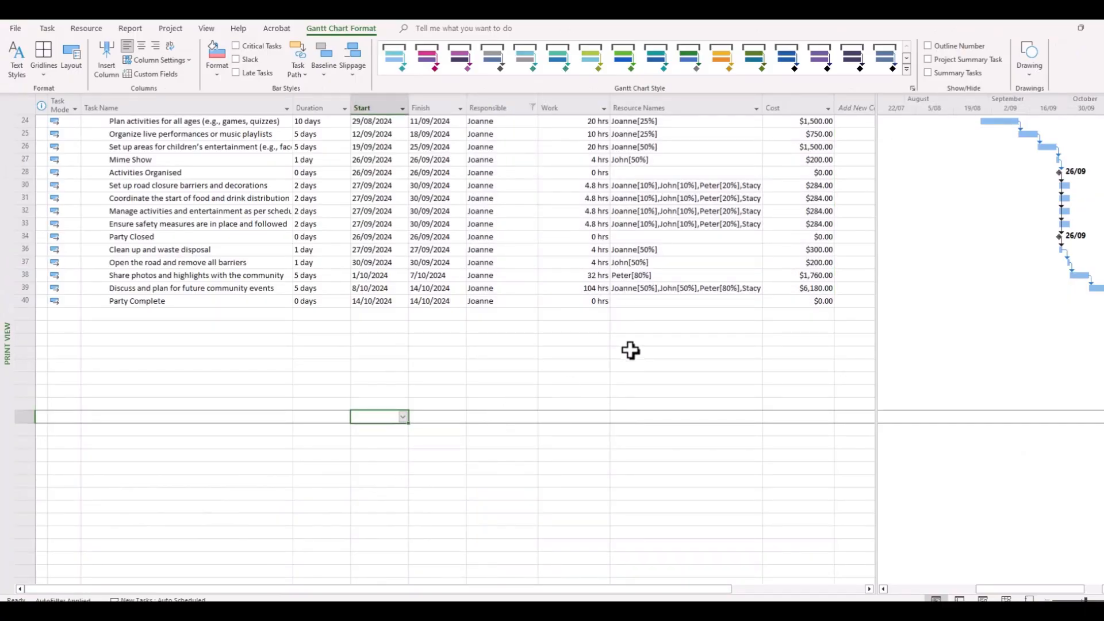